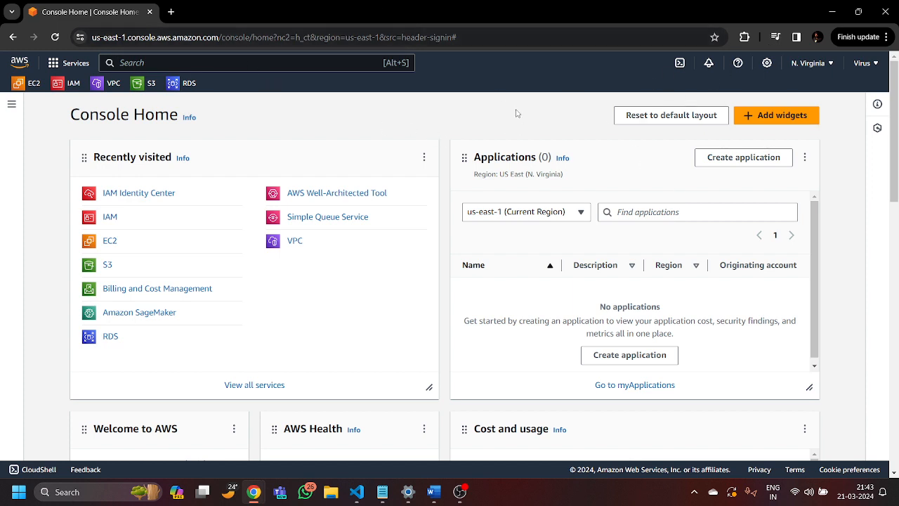
- Search the console's services for "lex" and open Amazon Lex
{"action": "left_click", "coordinate": [219, 64]}
{"action": "type", "text": "lex"}
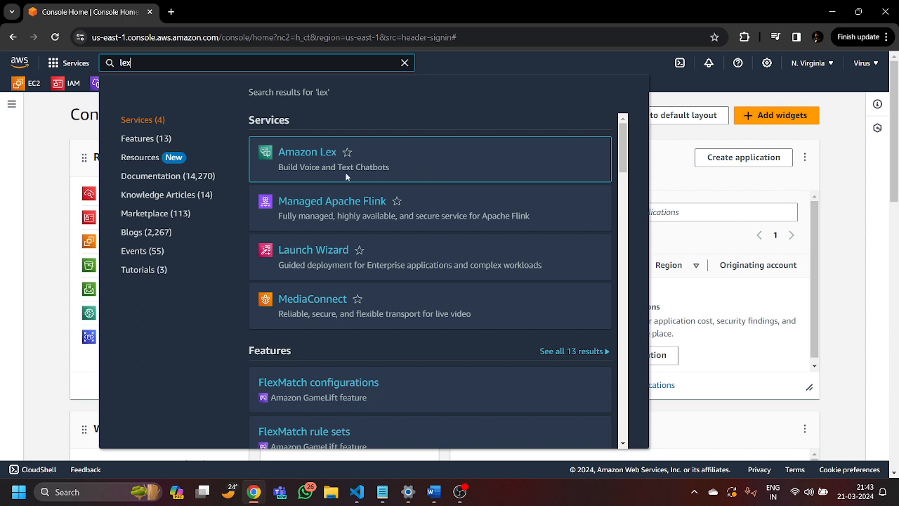
{"action": "left_click", "coordinate": [300, 156]}
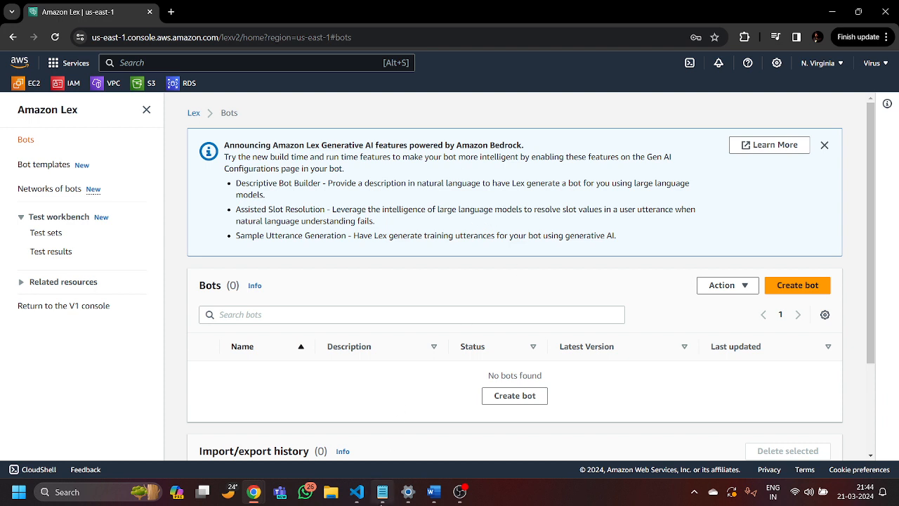
- Switch to Notepad, write "Hi!!" and "Hi.." on separate lines as a sample conversation, and return to the browser
{"action": "left_click", "coordinate": [383, 493]}
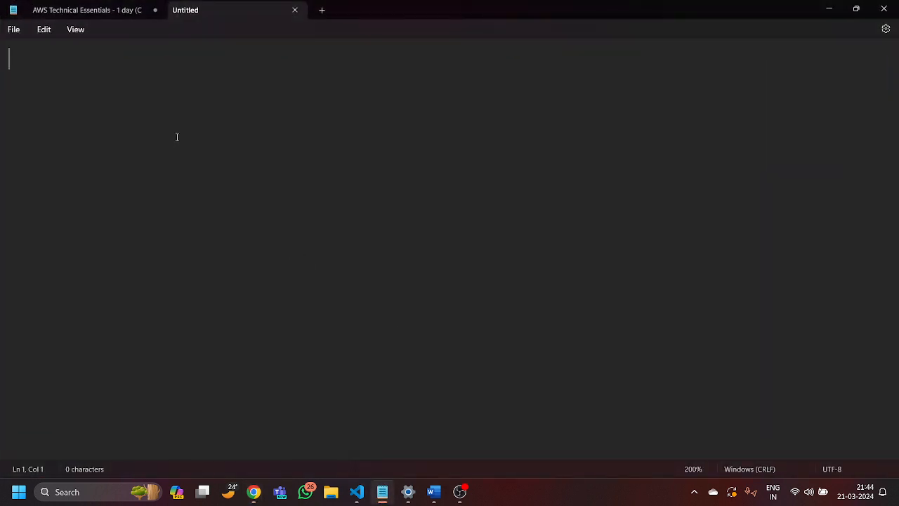
{"action": "type", "text": "Hi!!"}
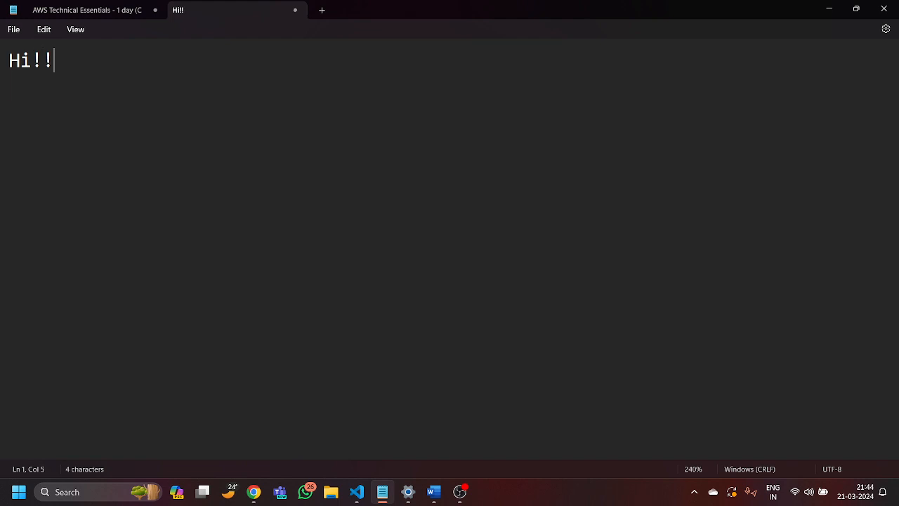
{"action": "key", "text": "Return"}
{"action": "type", "text": "Hi.."}
{"action": "key", "text": "Return"}
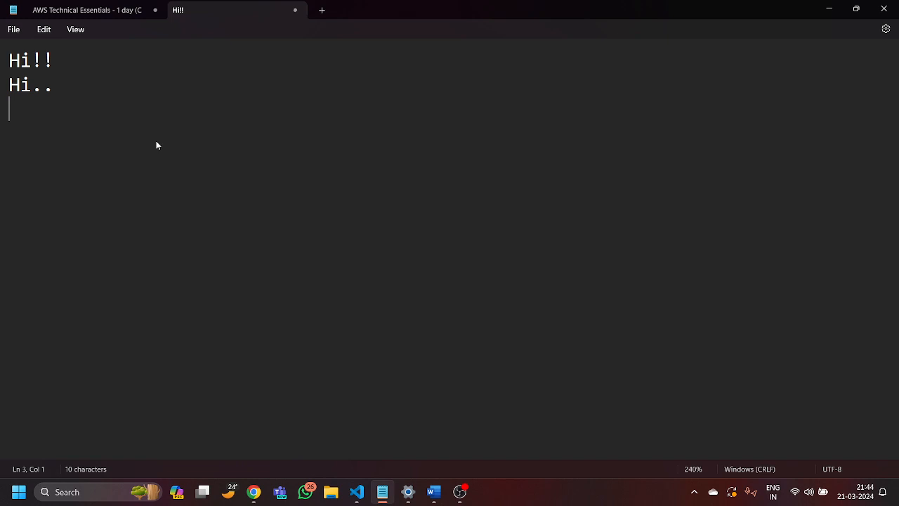
{"action": "left_click", "coordinate": [829, 10]}
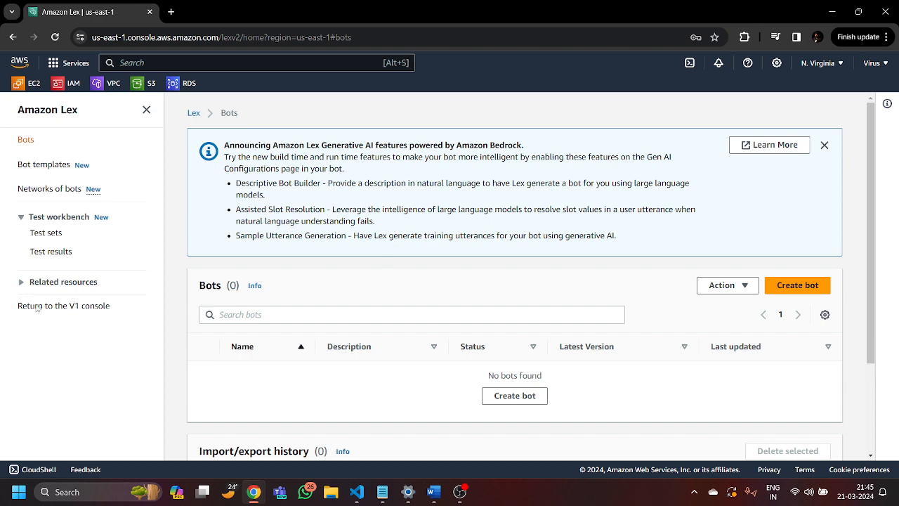
- Look over the Bots page of Amazon Lex and return to the V1 console
{"action": "scroll", "coordinate": [566, 219], "scroll_direction": "down", "scroll_amount": 1}
{"action": "scroll", "coordinate": [566, 219], "scroll_direction": "down", "scroll_amount": 3}
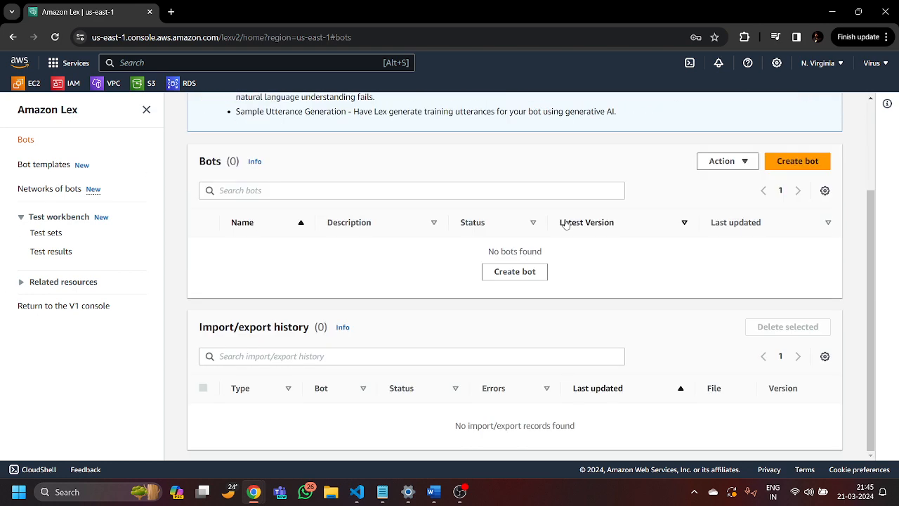
{"action": "scroll", "coordinate": [566, 219], "scroll_direction": "up", "scroll_amount": 3}
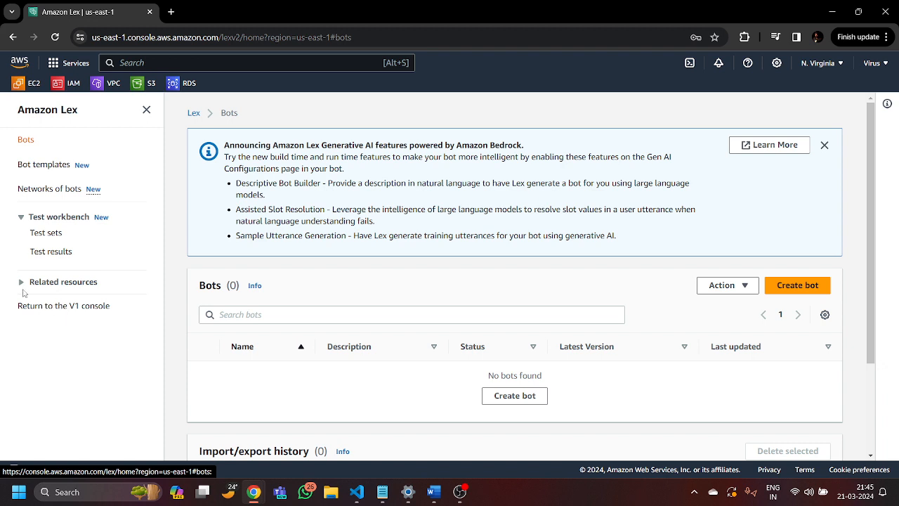
{"action": "left_click", "coordinate": [56, 307]}
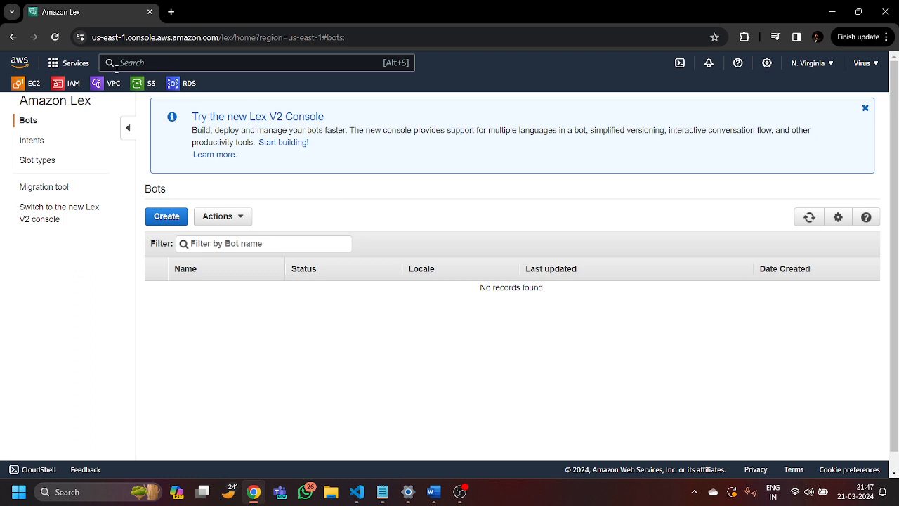
- Check the list of custom intents and go back to the bots list
{"action": "left_click", "coordinate": [32, 141]}
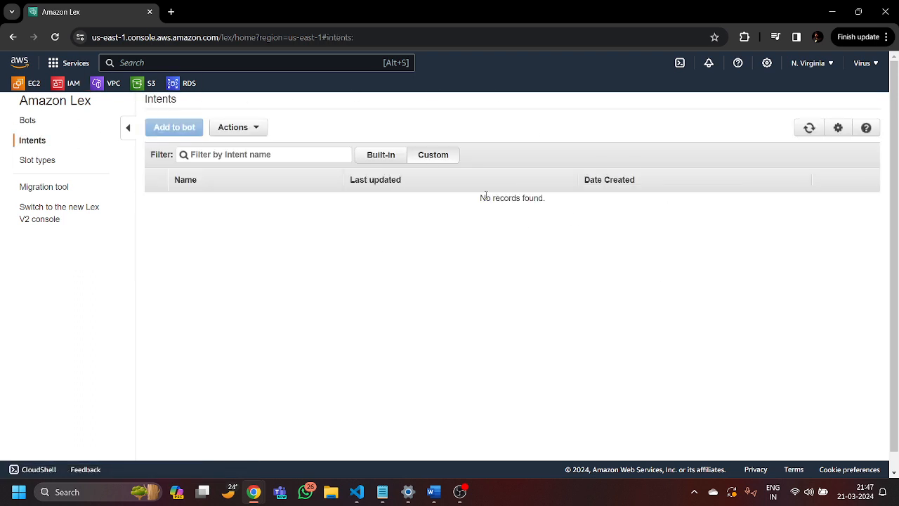
{"action": "left_click_drag", "start_coordinate": [481, 195], "coordinate": [571, 203]}
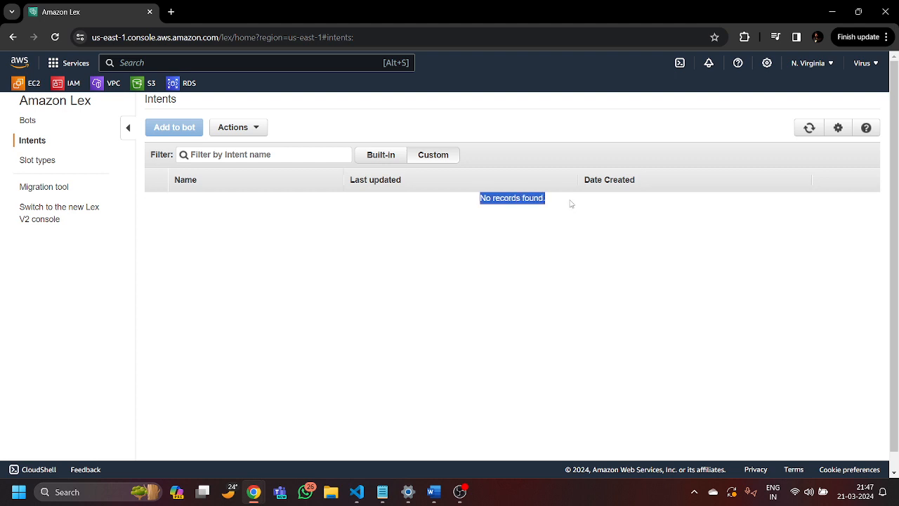
{"action": "left_click", "coordinate": [512, 235]}
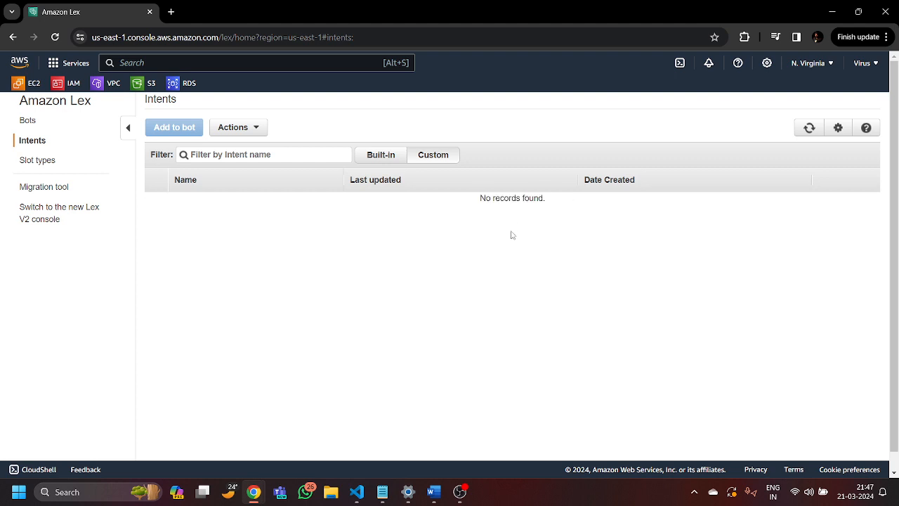
{"action": "left_click", "coordinate": [28, 121]}
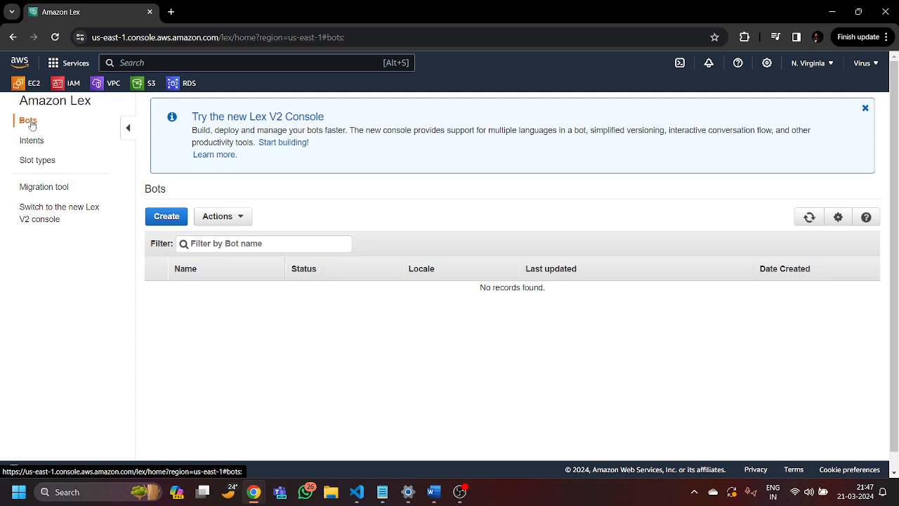
- Start creating a custom bot and name it MyOrderfood
{"action": "left_click", "coordinate": [169, 218]}
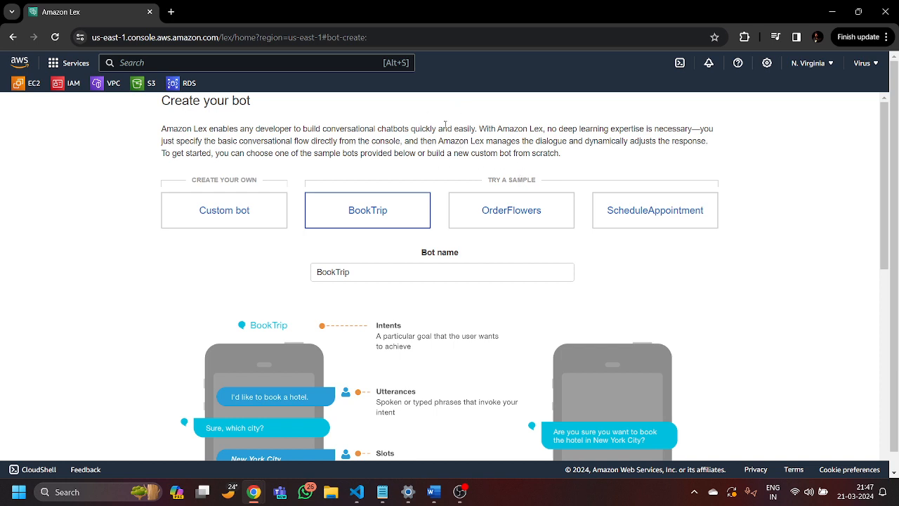
{"action": "left_click", "coordinate": [222, 219]}
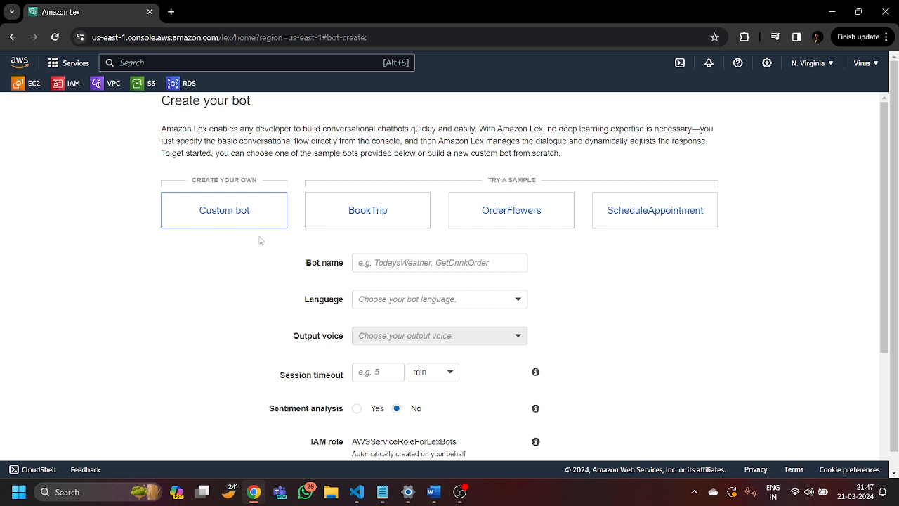
{"action": "left_click", "coordinate": [445, 261]}
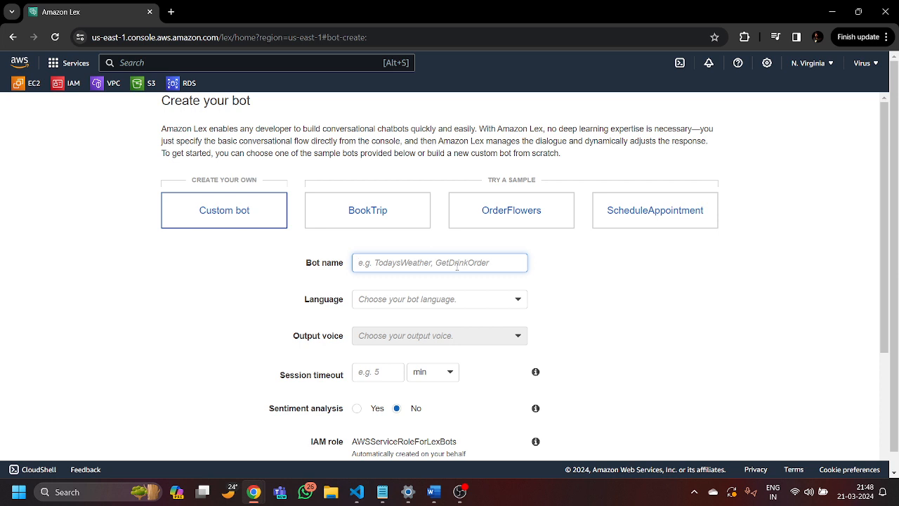
{"action": "type", "text": "My"}
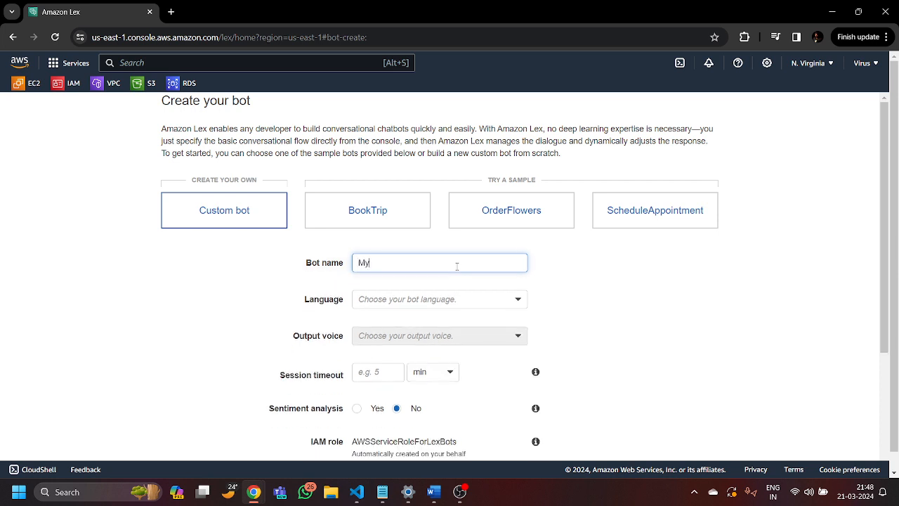
{"action": "type", "text": "Orderfood"}
{"action": "left_click", "coordinate": [575, 278]}
- Set the bot's language to English (AU) and its output voice to None for a text-based application
{"action": "left_click", "coordinate": [448, 300]}
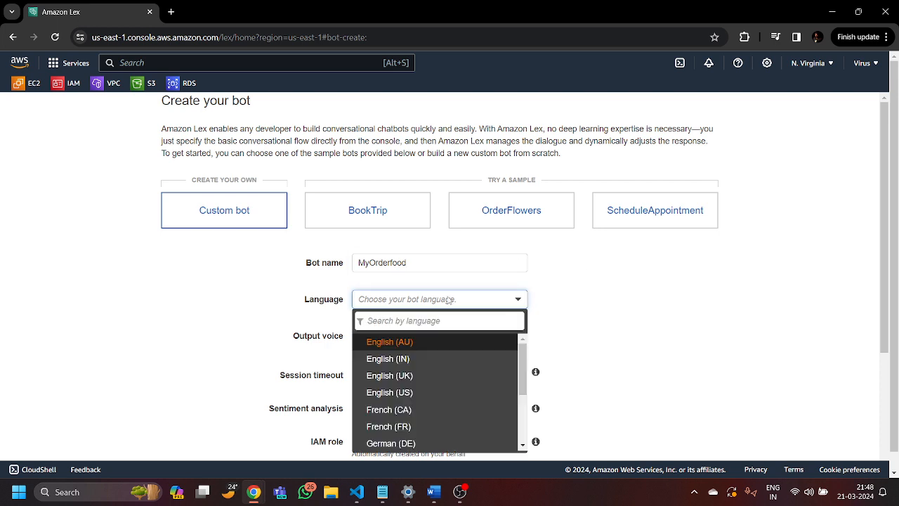
{"action": "left_click", "coordinate": [396, 344]}
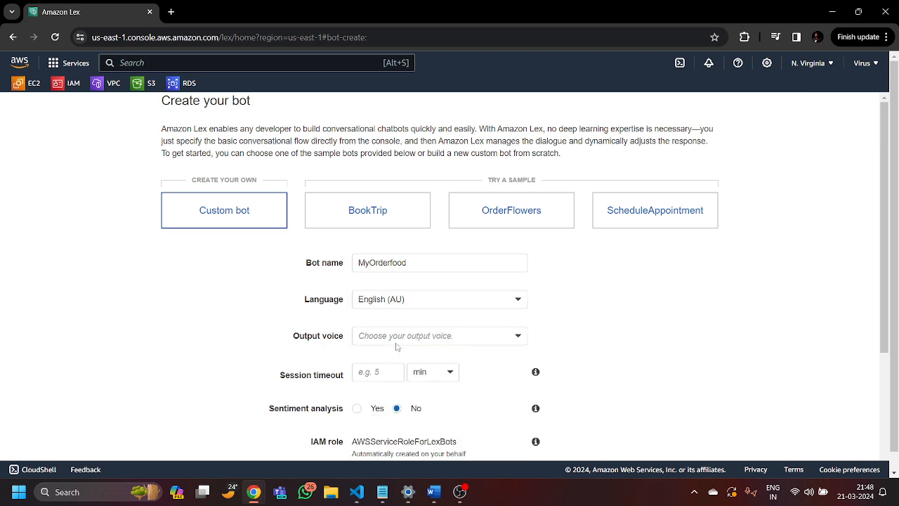
{"action": "scroll", "coordinate": [616, 313], "scroll_direction": "down", "scroll_amount": 2}
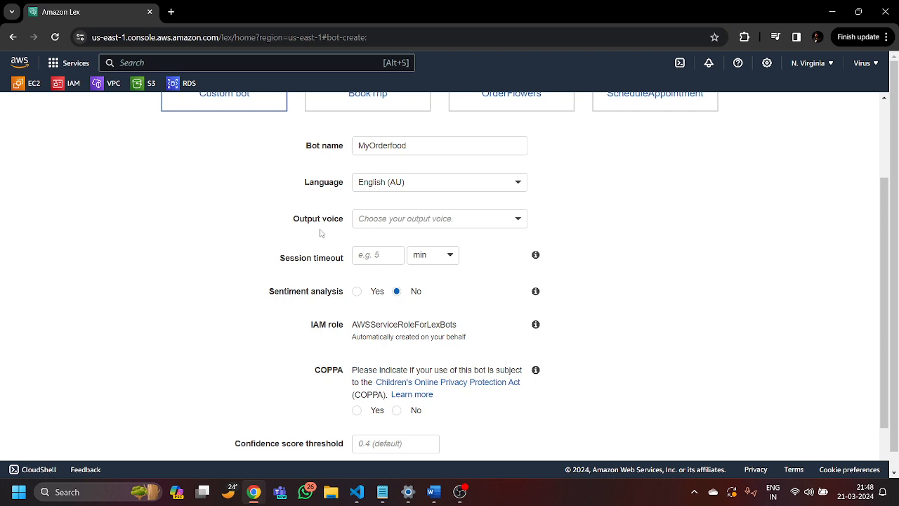
{"action": "left_click", "coordinate": [436, 220]}
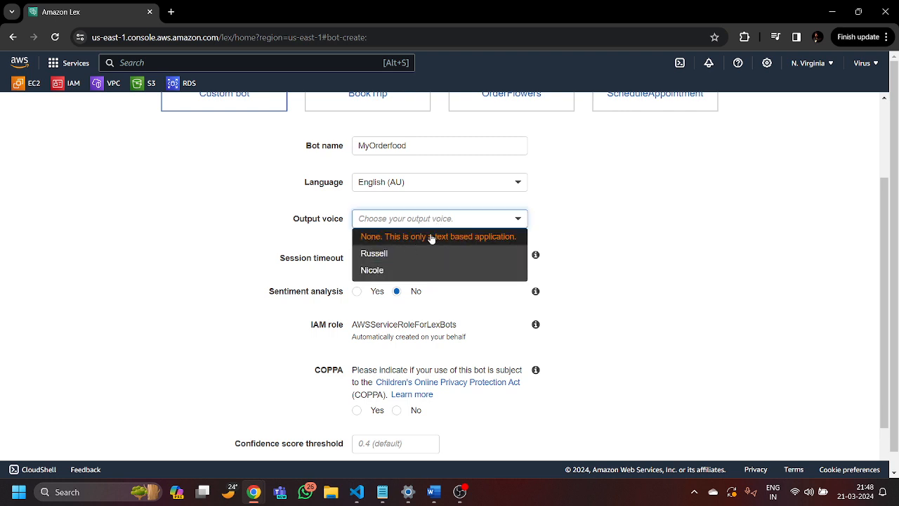
{"action": "left_click", "coordinate": [430, 237]}
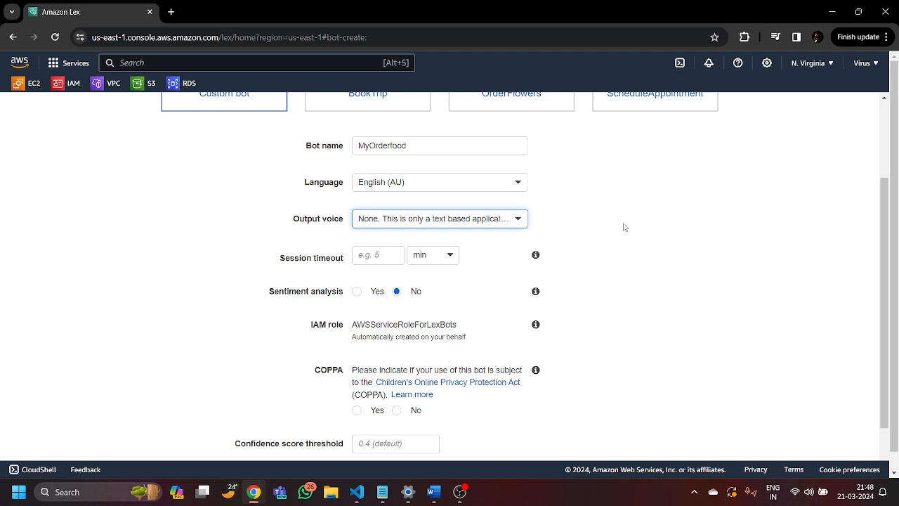
- Set the bot's session timeout to 5 min and answer No to the COPPA question
{"action": "left_click", "coordinate": [377, 257]}
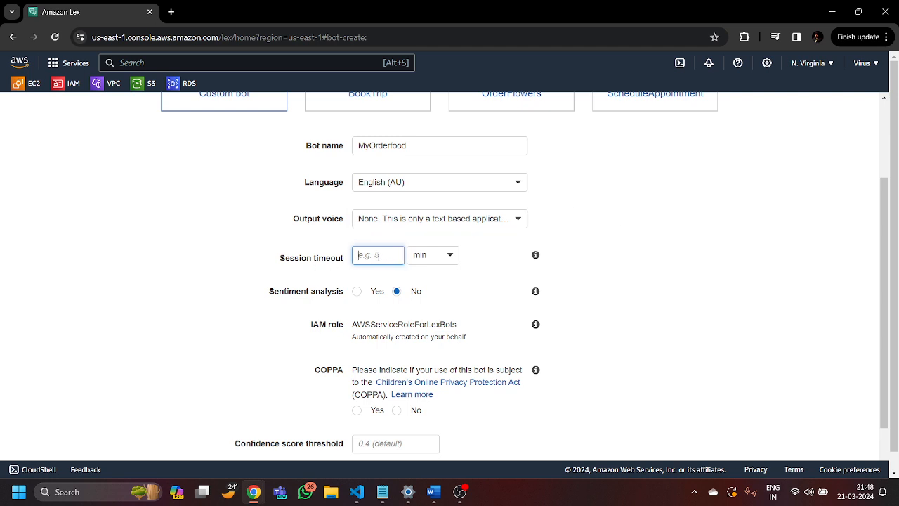
{"action": "mouse_move", "coordinate": [537, 257]}
{"action": "type", "text": "5"}
{"action": "left_click", "coordinate": [571, 237]}
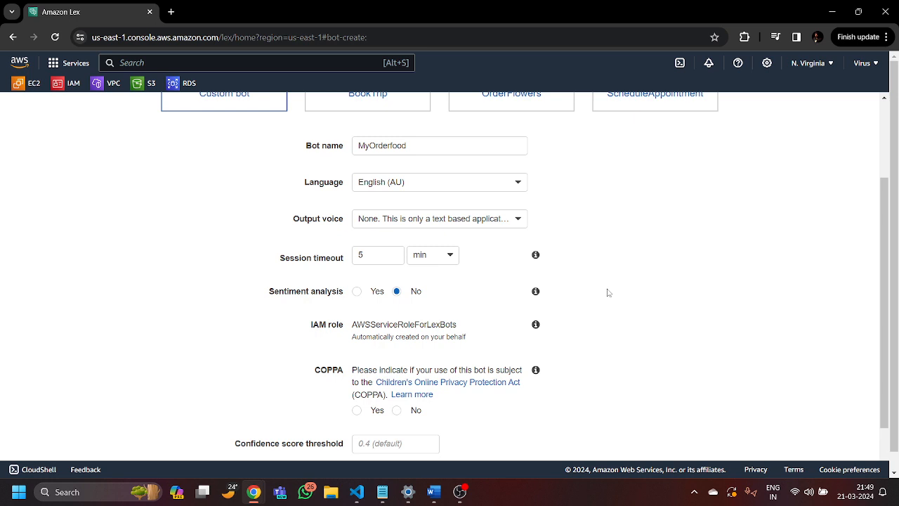
{"action": "scroll", "coordinate": [608, 292], "scroll_direction": "down", "scroll_amount": 1}
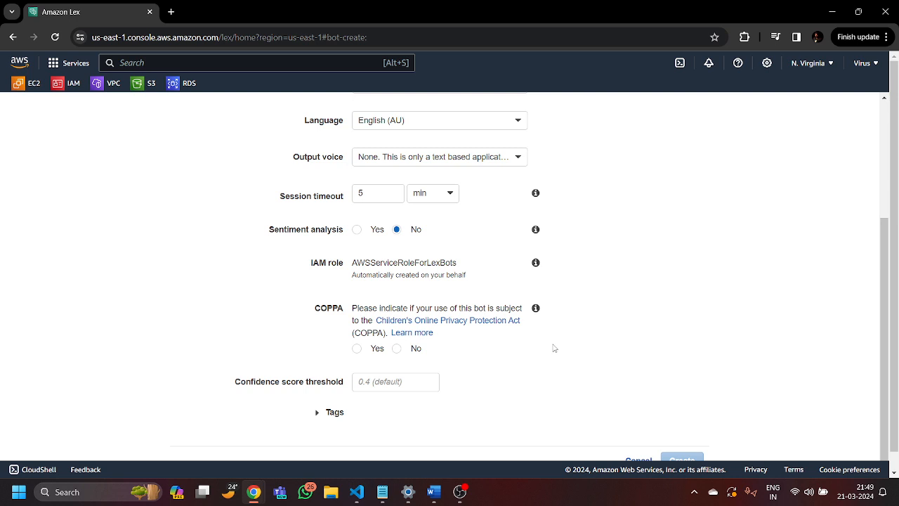
{"action": "left_click", "coordinate": [396, 348]}
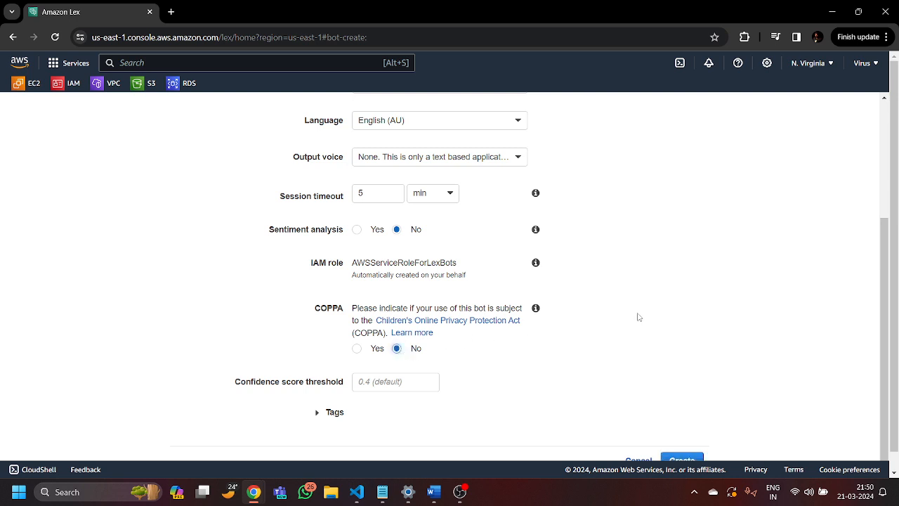
- Try confidence score thresholds of 0 and 1, and clear the value to leave the default
{"action": "scroll", "coordinate": [637, 318], "scroll_direction": "down", "scroll_amount": 1}
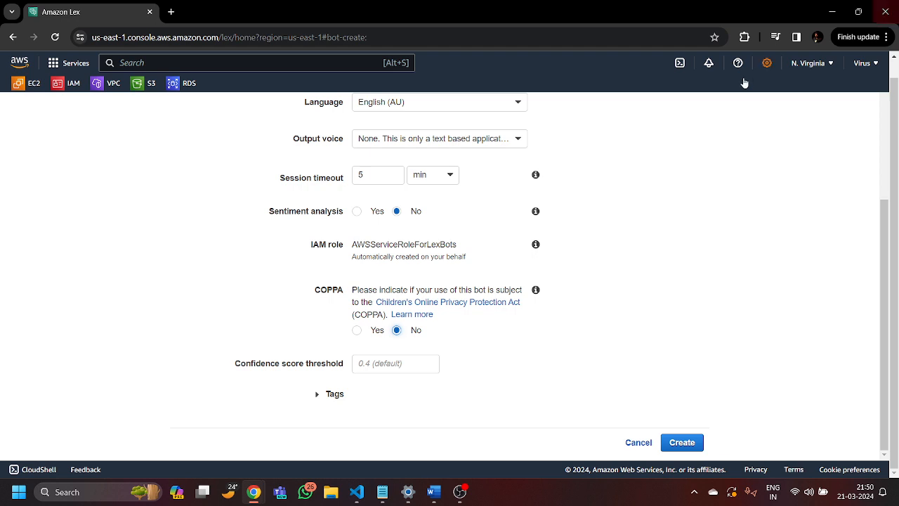
{"action": "left_click", "coordinate": [398, 366]}
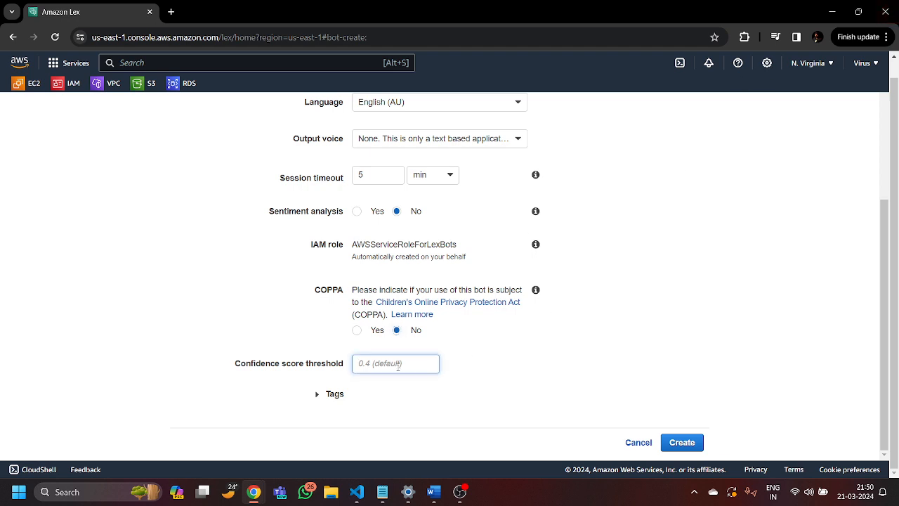
{"action": "type", "text": "0"}
{"action": "left_click", "coordinate": [535, 359]}
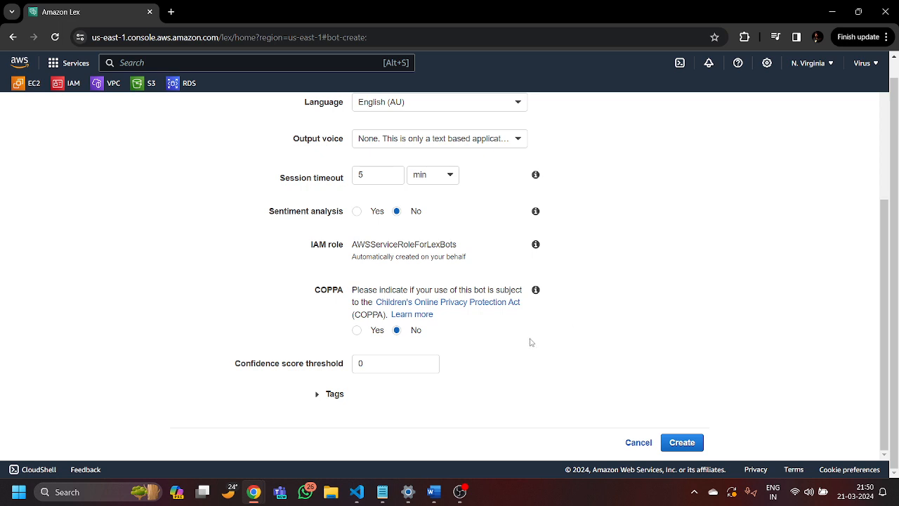
{"action": "left_click", "coordinate": [361, 364]}
{"action": "key", "text": "BackSpace"}
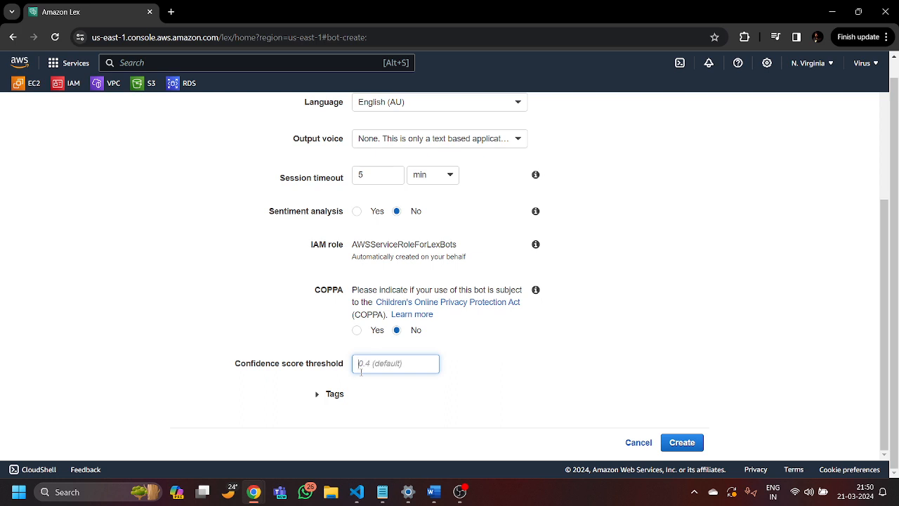
{"action": "type", "text": "1"}
{"action": "left_click", "coordinate": [495, 341]}
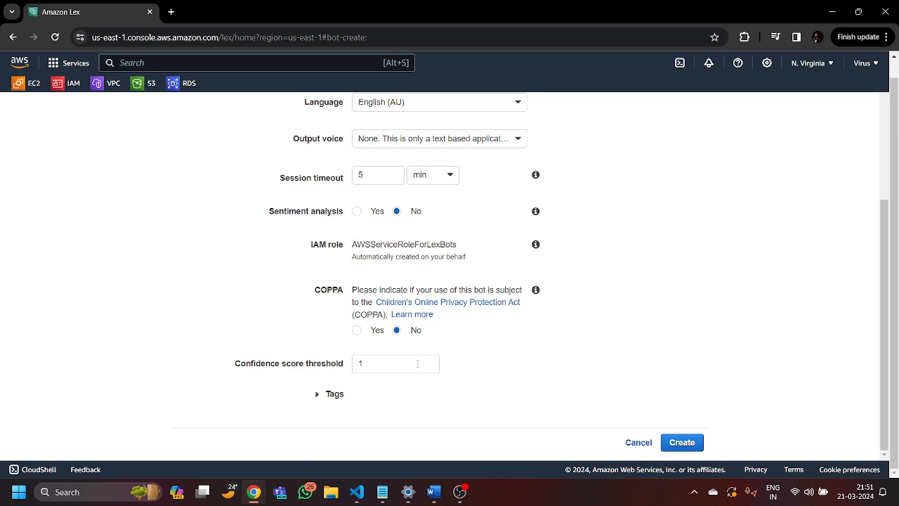
{"action": "left_click", "coordinate": [416, 362]}
{"action": "key", "text": "BackSpace"}
{"action": "left_click", "coordinate": [511, 356]}
- Create the bot with the configured settings and add a new intent named Conversational
{"action": "left_click", "coordinate": [680, 442]}
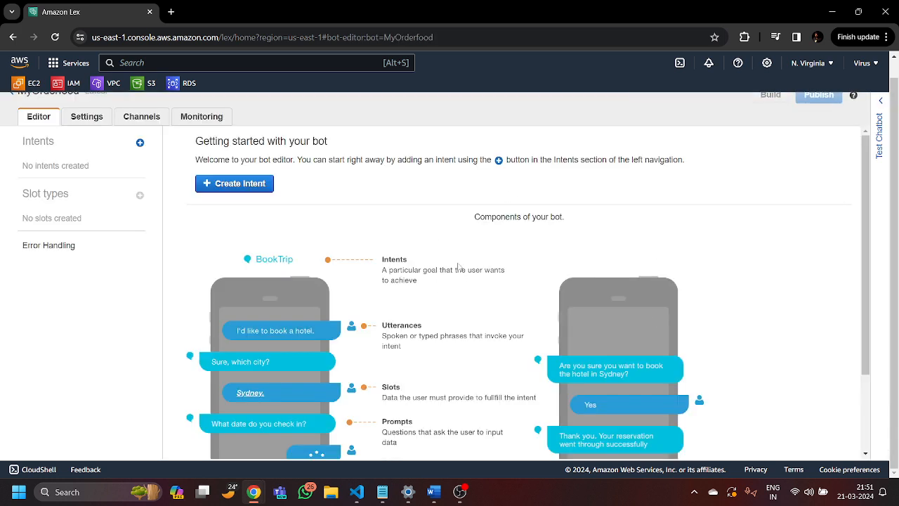
{"action": "scroll", "coordinate": [411, 206], "scroll_direction": "up", "scroll_amount": 1}
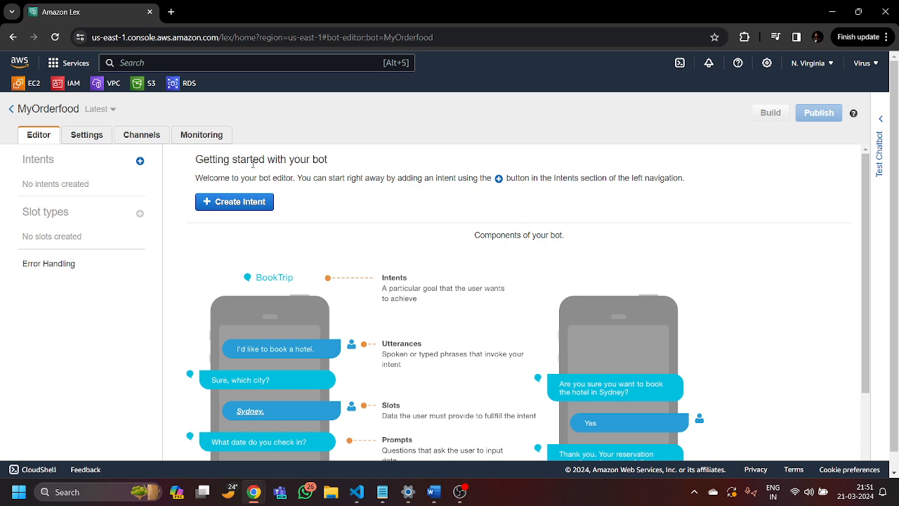
{"action": "left_click", "coordinate": [245, 202]}
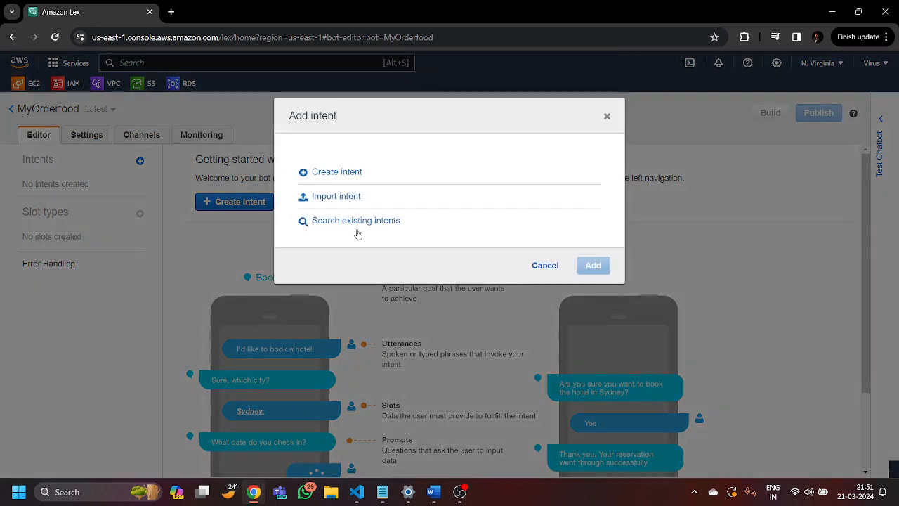
{"action": "left_click", "coordinate": [337, 173]}
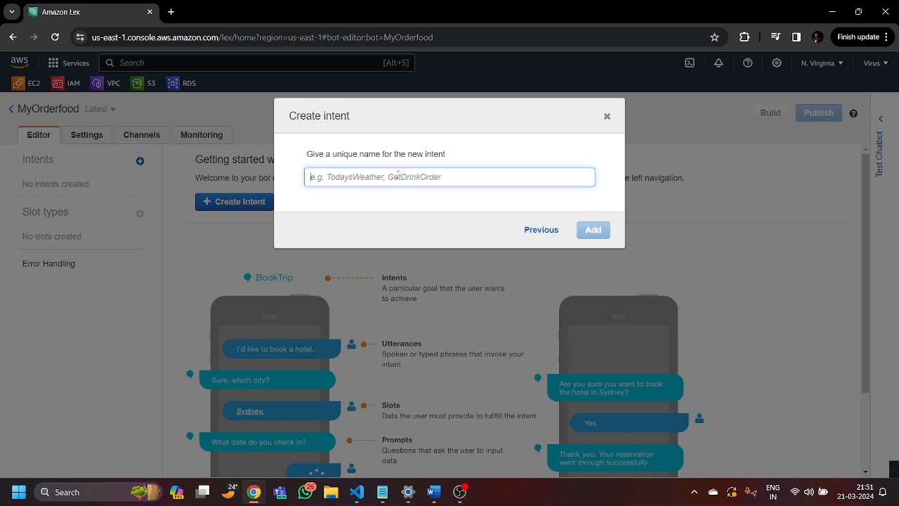
{"action": "type", "text": "Conversation"}
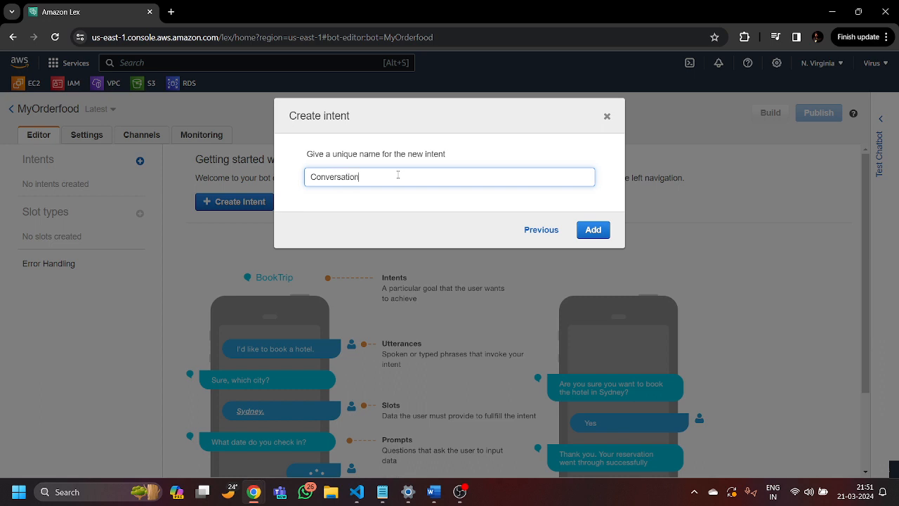
{"action": "type", "text": "al"}
{"action": "left_click", "coordinate": [595, 230]}
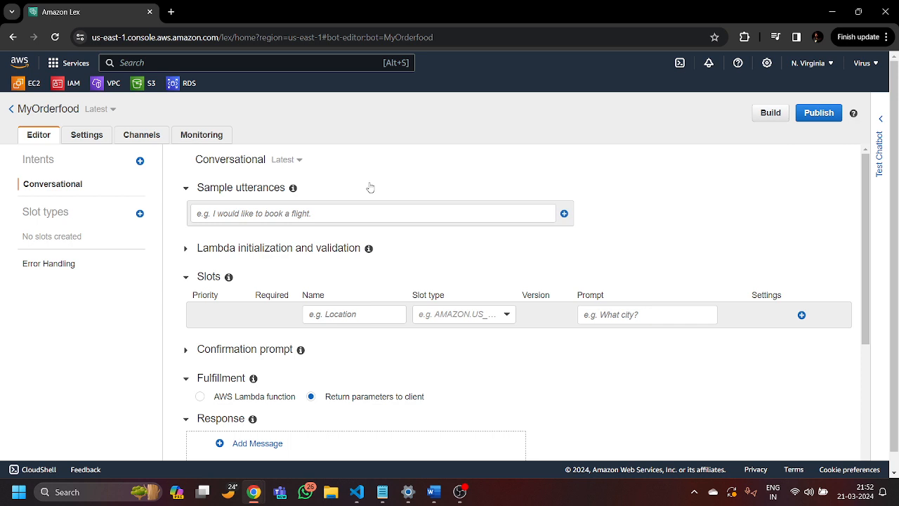
- Add the sample utterances "Hi", "Hello" and "Namaste!!!" to the Conversational intent
{"action": "left_click", "coordinate": [315, 211]}
{"action": "type", "text": "Hi"}
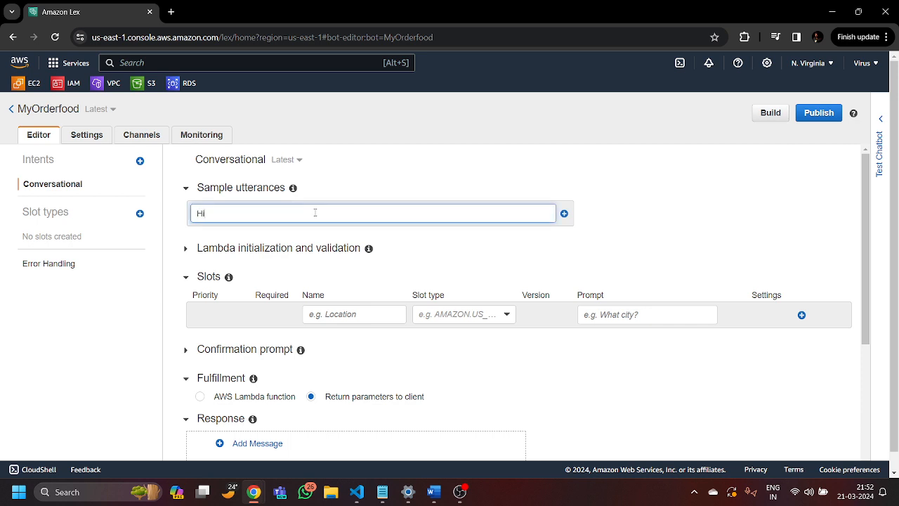
{"action": "left_click", "coordinate": [564, 213]}
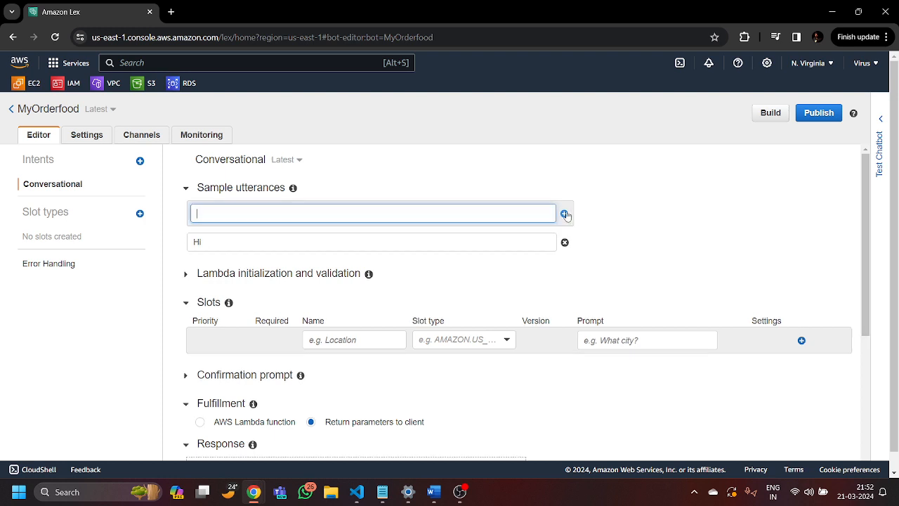
{"action": "type", "text": "Hello"}
{"action": "left_click", "coordinate": [564, 213]}
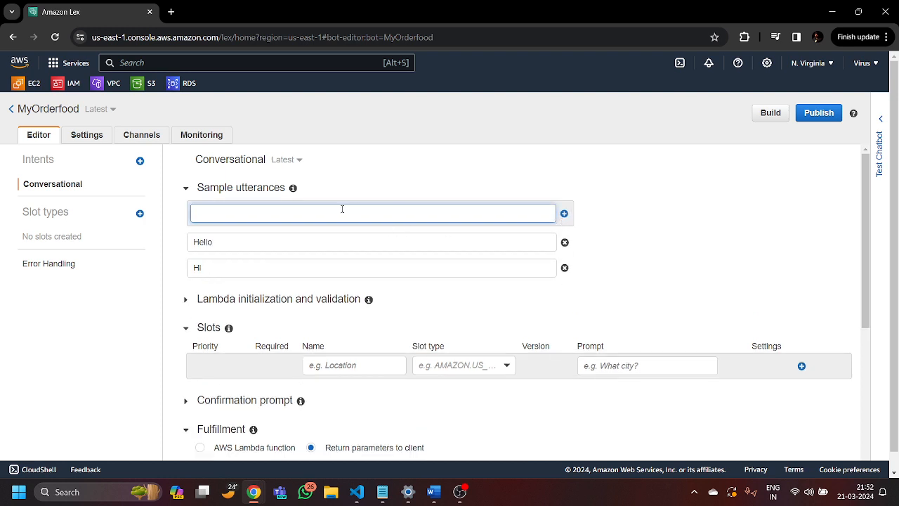
{"action": "type", "text": "Namaste!!!"}
{"action": "left_click", "coordinate": [564, 213]}
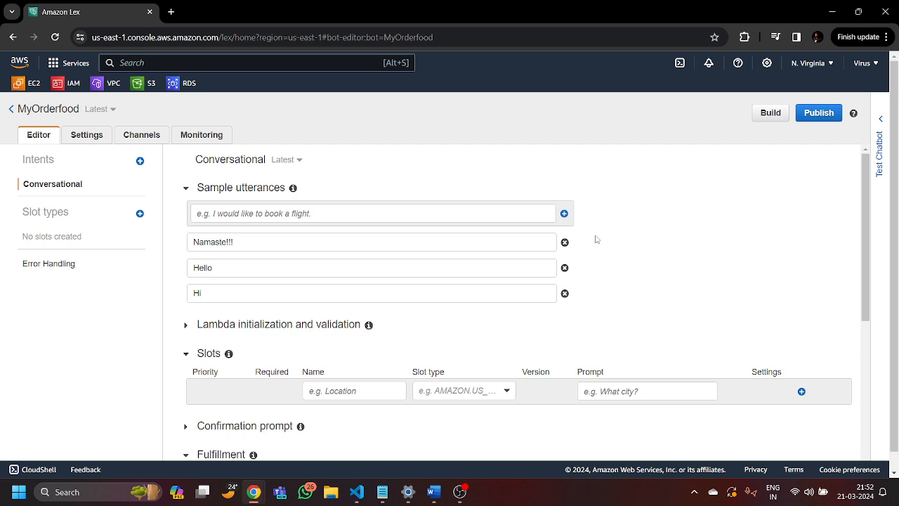
- Add a response to the Conversational intent with the messages "Hi There!!!" and "Hi What would you like to order??"
{"action": "scroll", "coordinate": [669, 284], "scroll_direction": "down", "scroll_amount": 5}
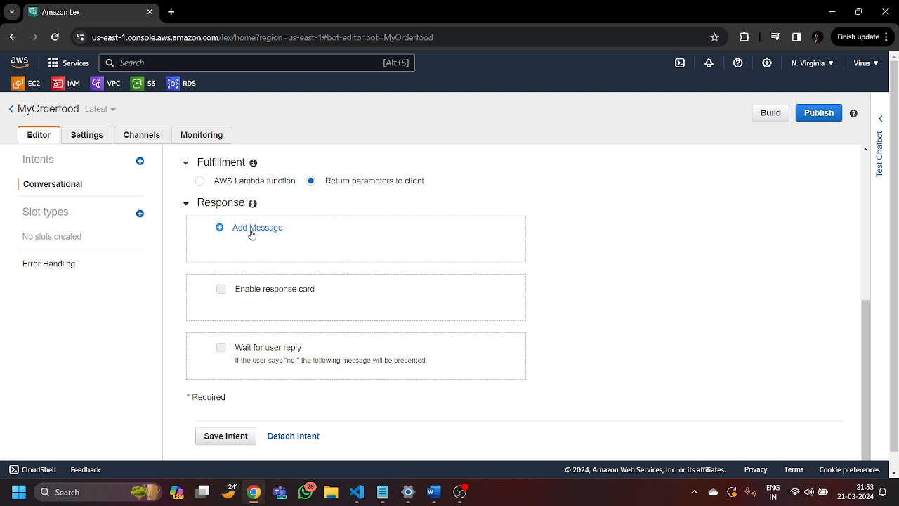
{"action": "left_click", "coordinate": [252, 232]}
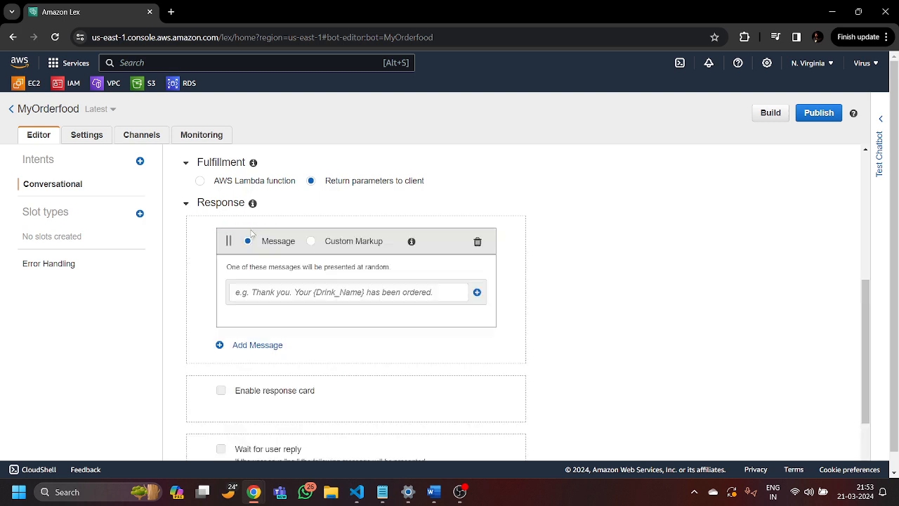
{"action": "left_click", "coordinate": [311, 295]}
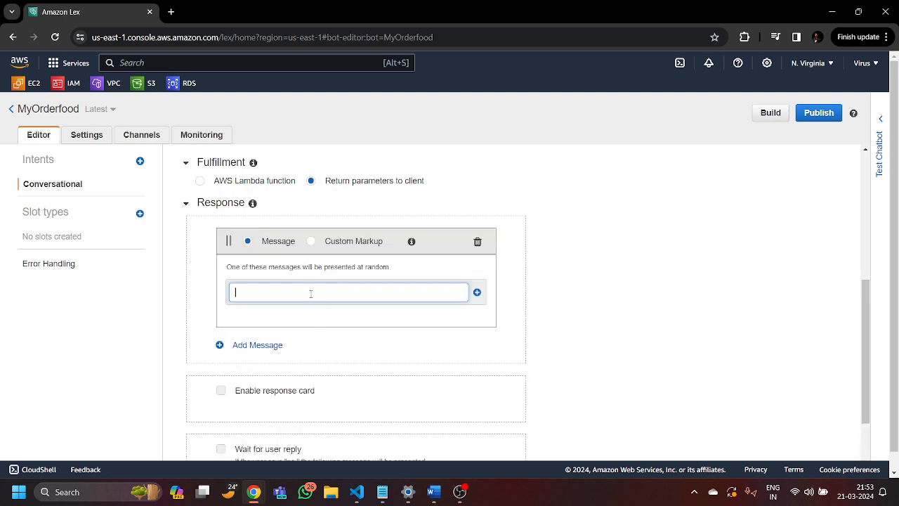
{"action": "type", "text": "Hi There!!!"}
{"action": "left_click", "coordinate": [478, 294]}
{"action": "left_click", "coordinate": [379, 313]}
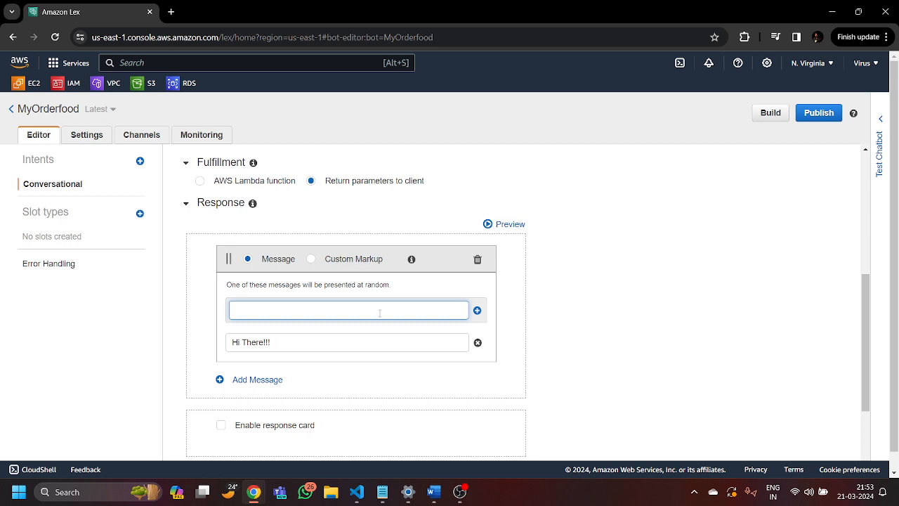
{"action": "type", "text": "Hi What would you like to order??"}
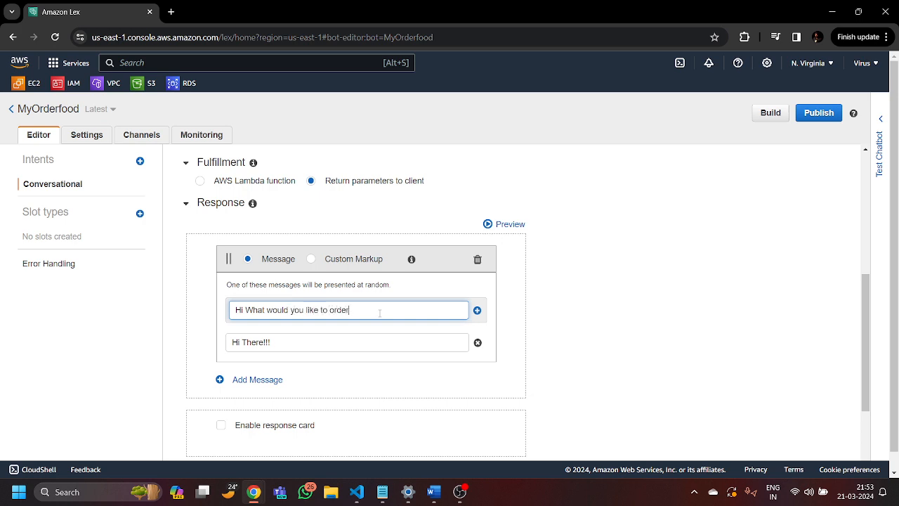
{"action": "left_click", "coordinate": [477, 310]}
- Review the Conversational intent's utterances, Lambda validation, slots, fulfillment and response sections
{"action": "scroll", "coordinate": [706, 272], "scroll_direction": "up", "scroll_amount": 4}
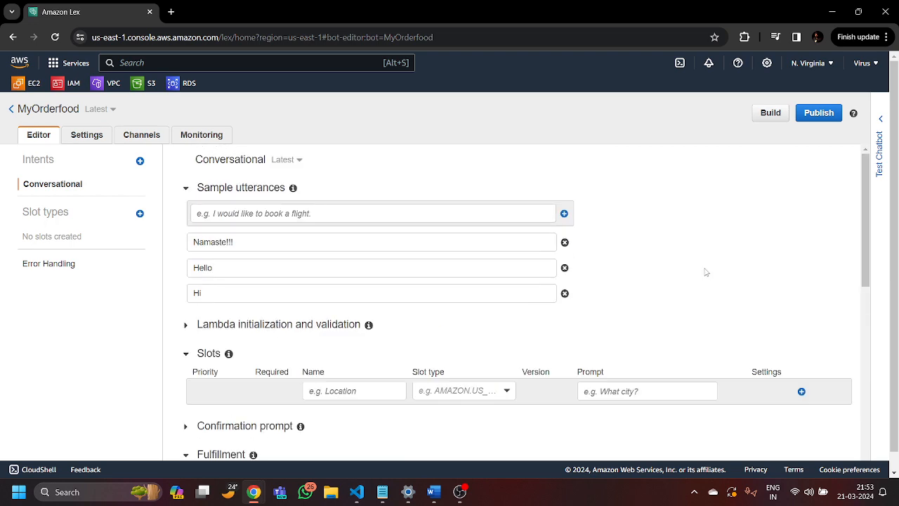
{"action": "scroll", "coordinate": [591, 267], "scroll_direction": "down", "scroll_amount": 5}
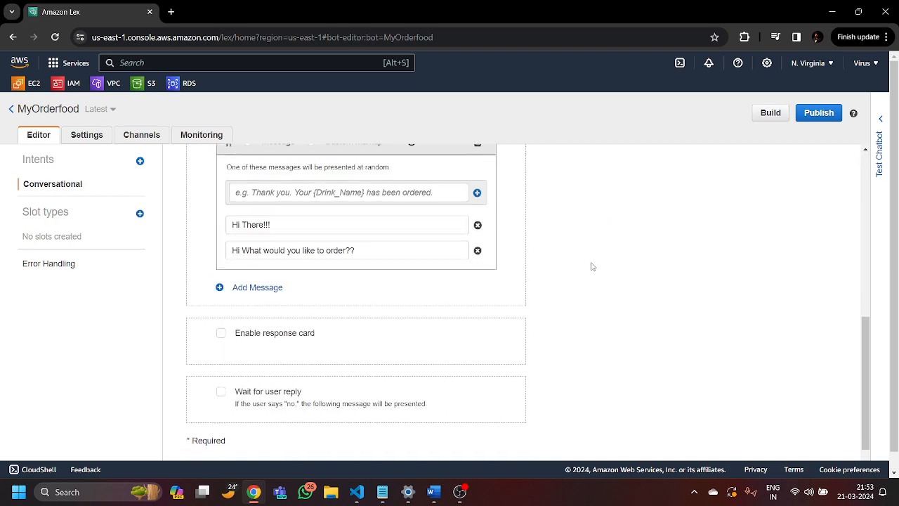
{"action": "scroll", "coordinate": [589, 263], "scroll_direction": "up", "scroll_amount": 1}
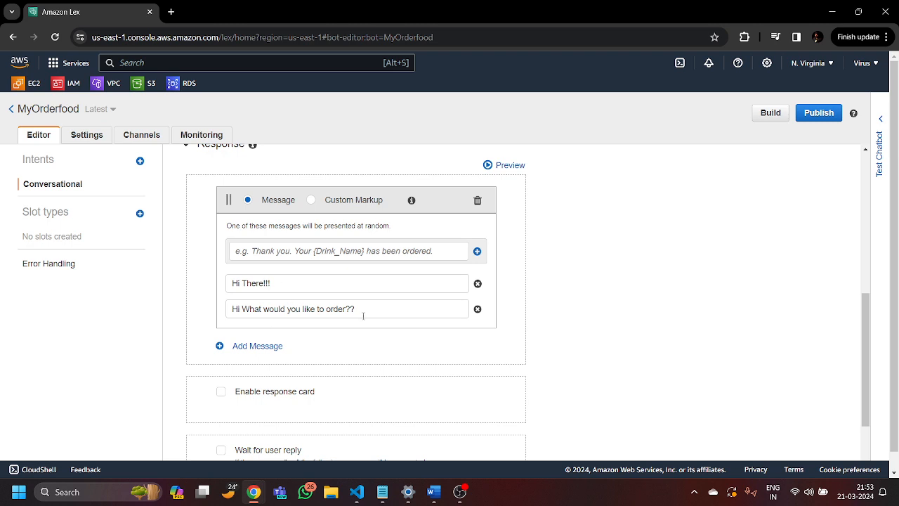
{"action": "scroll", "coordinate": [597, 313], "scroll_direction": "up", "scroll_amount": 5}
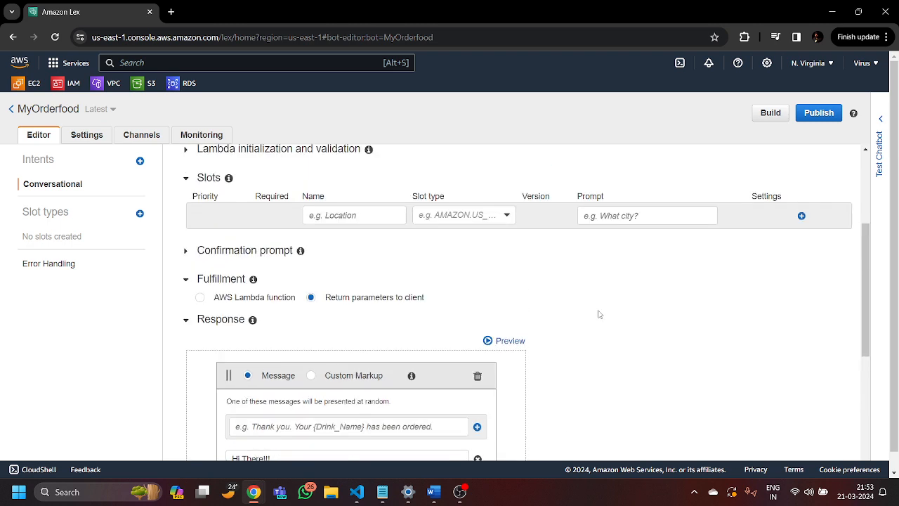
{"action": "scroll", "coordinate": [599, 314], "scroll_direction": "down", "scroll_amount": 3}
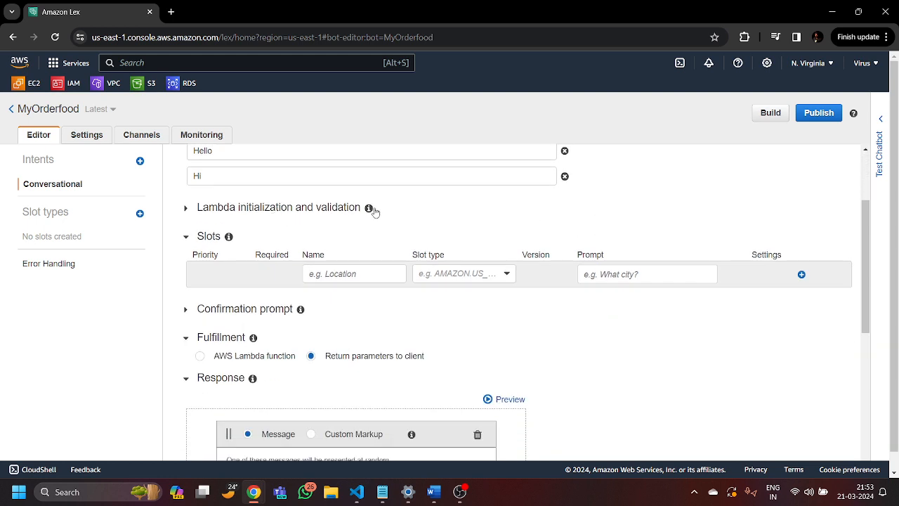
{"action": "mouse_move", "coordinate": [369, 209]}
{"action": "scroll", "coordinate": [642, 325], "scroll_direction": "up", "scroll_amount": 2}
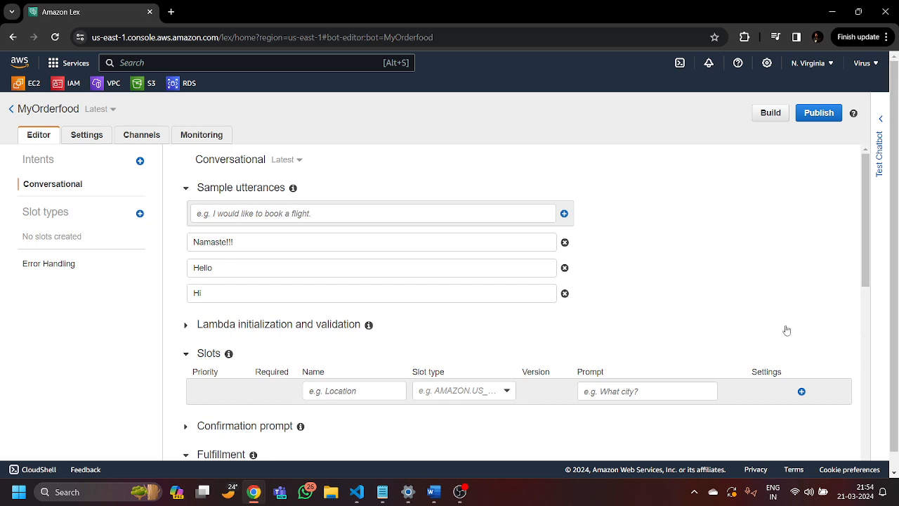
{"action": "scroll", "coordinate": [726, 359], "scroll_direction": "down", "scroll_amount": 4}
{"action": "scroll", "coordinate": [717, 338], "scroll_direction": "down", "scroll_amount": 1}
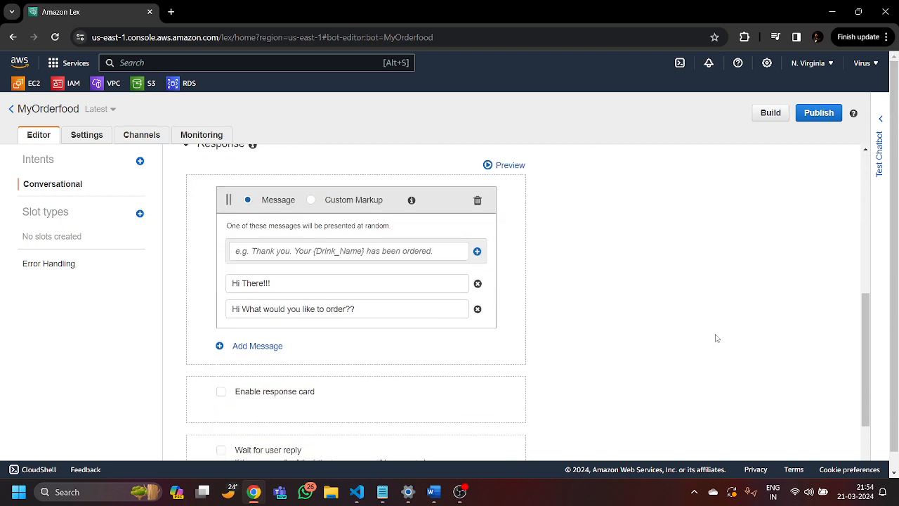
{"action": "scroll", "coordinate": [714, 338], "scroll_direction": "down", "scroll_amount": 2}
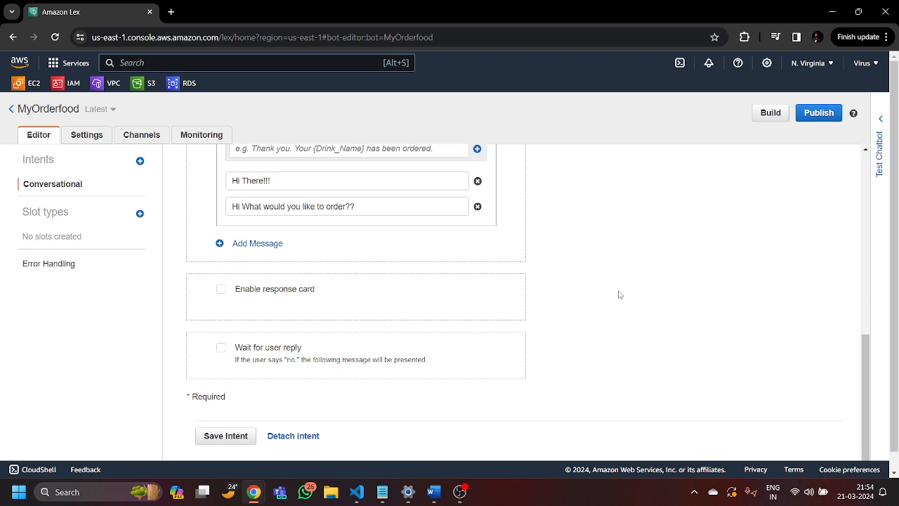
{"action": "scroll", "coordinate": [618, 295], "scroll_direction": "up", "scroll_amount": 5}
{"action": "scroll", "coordinate": [622, 297], "scroll_direction": "up", "scroll_amount": 2}
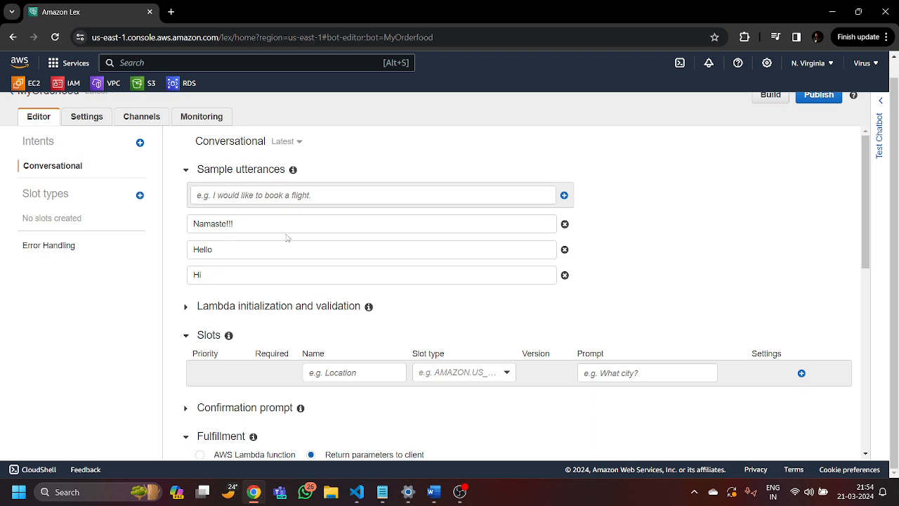
- Save the Conversational intent with its greeting utterances and response messages
{"action": "scroll", "coordinate": [632, 295], "scroll_direction": "down", "scroll_amount": 5}
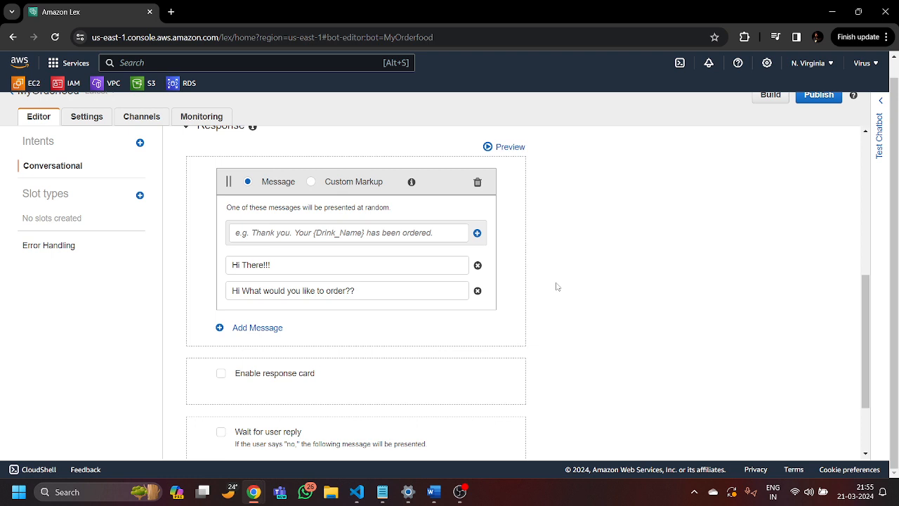
{"action": "scroll", "coordinate": [557, 286], "scroll_direction": "down", "scroll_amount": 2}
{"action": "left_click", "coordinate": [237, 417]}
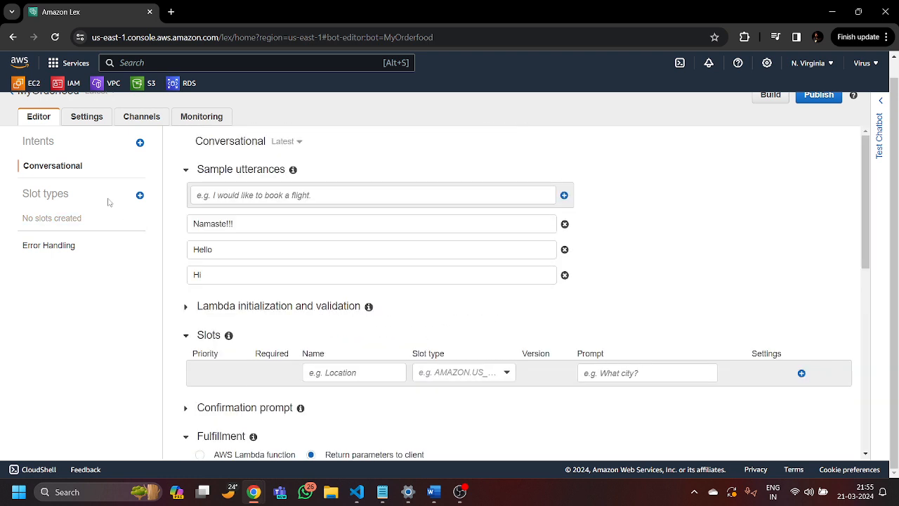
{"action": "scroll", "coordinate": [758, 187], "scroll_direction": "up", "scroll_amount": 1}
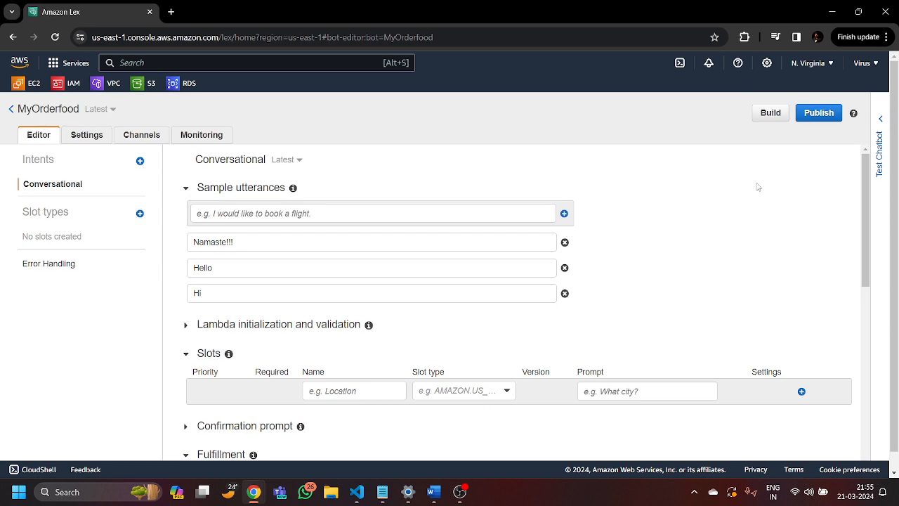
- Create a second intent in the bot and name it Order
{"action": "left_click", "coordinate": [139, 161]}
{"action": "left_click", "coordinate": [340, 172]}
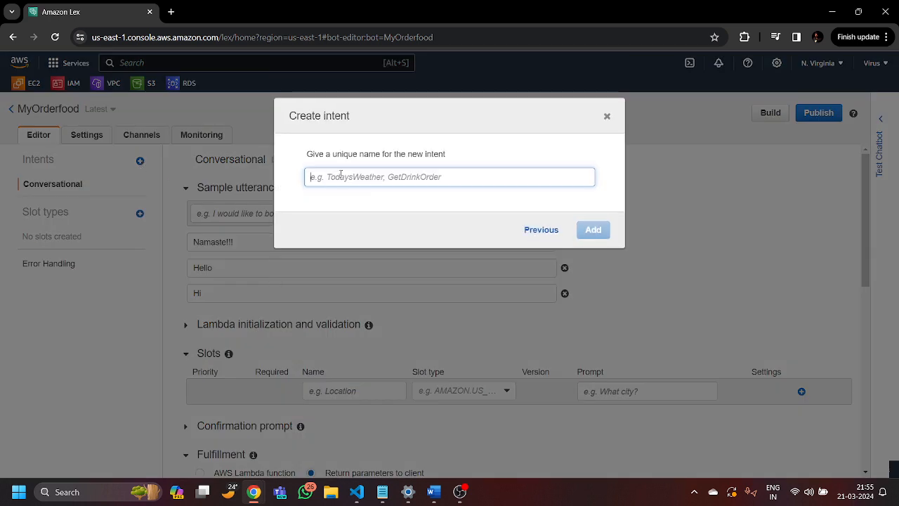
{"action": "left_click", "coordinate": [344, 177]}
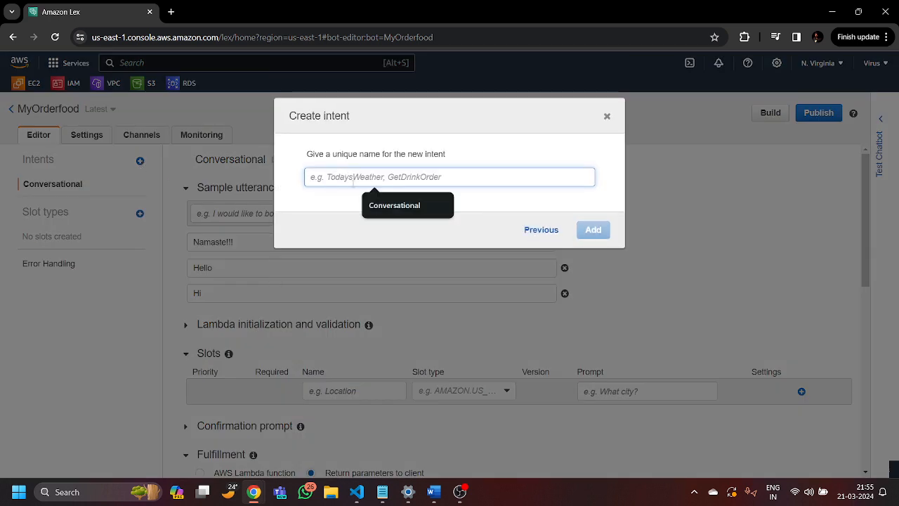
{"action": "type", "text": "Order"}
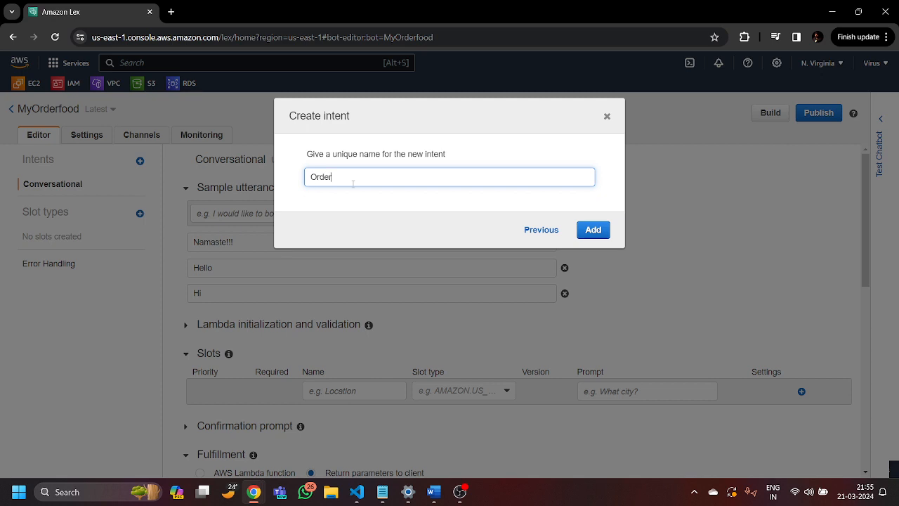
{"action": "left_click", "coordinate": [592, 230]}
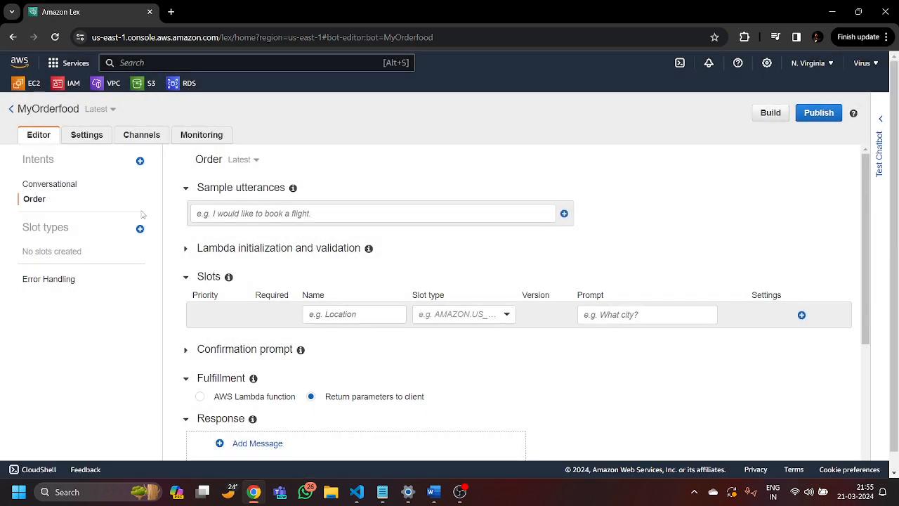
- Add the sample utterance "I want to order food" to the Order intent
{"action": "left_click", "coordinate": [304, 215]}
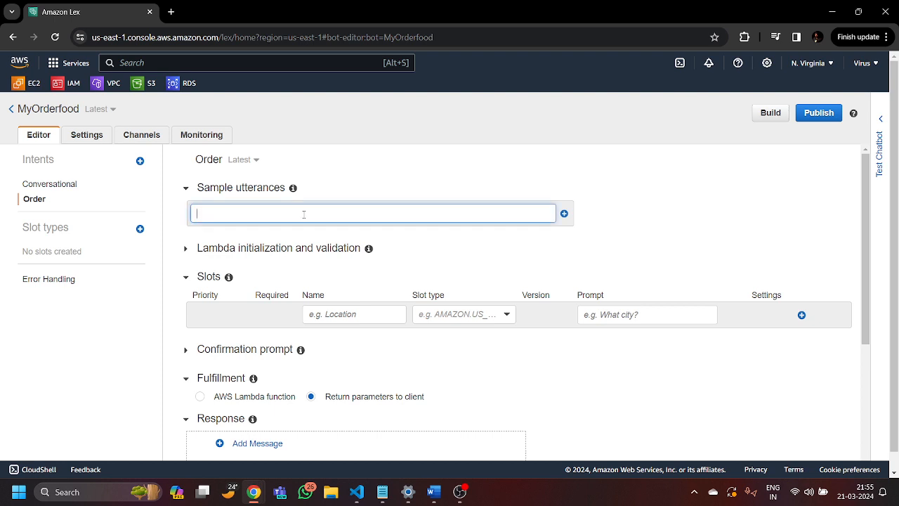
{"action": "type", "text": "I want to order food"}
{"action": "left_click", "coordinate": [564, 213]}
- Insert a response message block in the Order intent and enter the text "Your order is placed!!!"
{"action": "scroll", "coordinate": [610, 217], "scroll_direction": "down", "scroll_amount": 5}
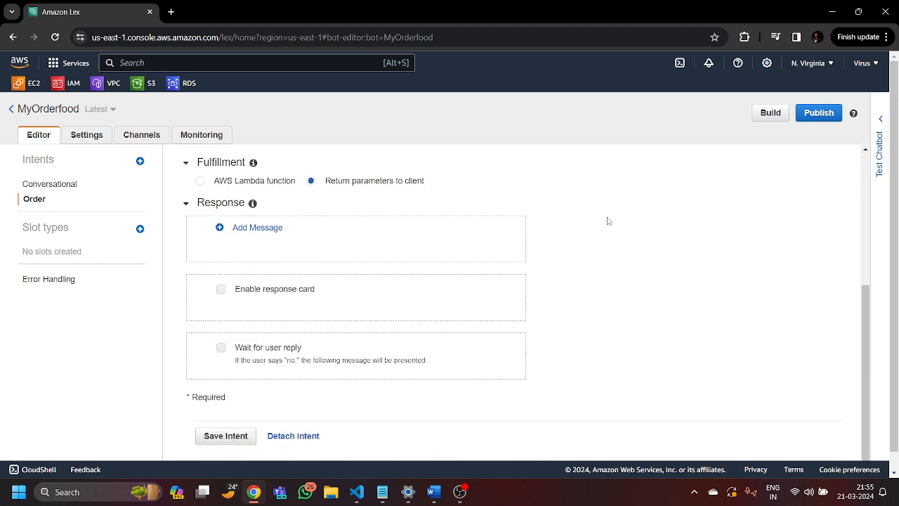
{"action": "left_click", "coordinate": [261, 230]}
{"action": "left_click", "coordinate": [309, 289]}
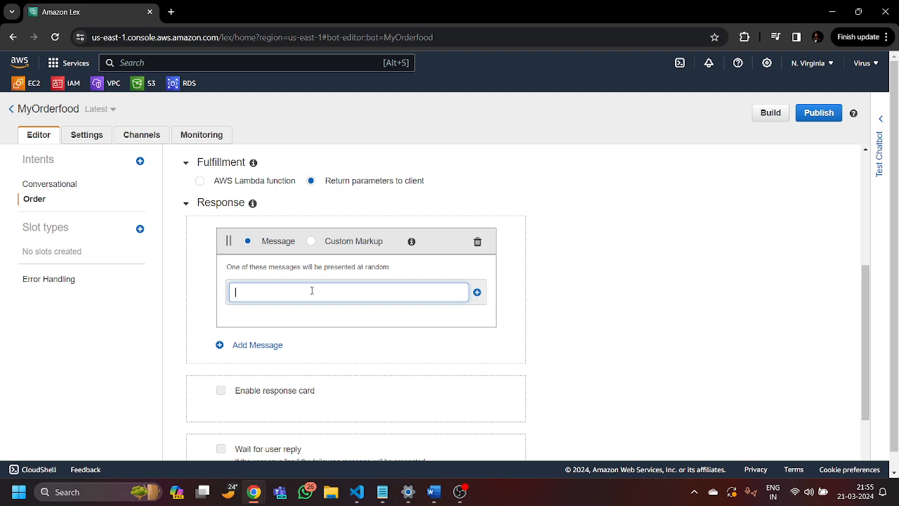
{"action": "type", "text": "Your order is placed!!!"}
{"action": "left_click", "coordinate": [585, 273]}
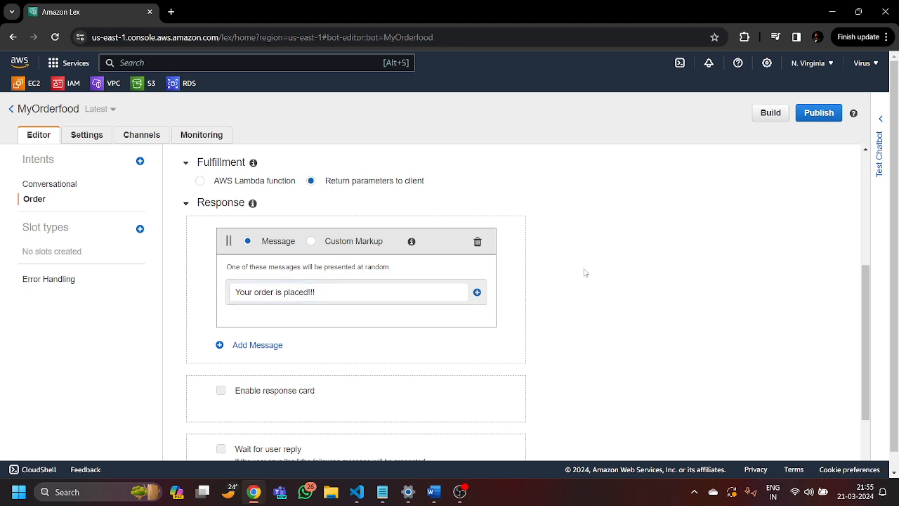
- Save the Order intent with its "I want to order food" utterance and response message
{"action": "scroll", "coordinate": [585, 272], "scroll_direction": "up", "scroll_amount": 3}
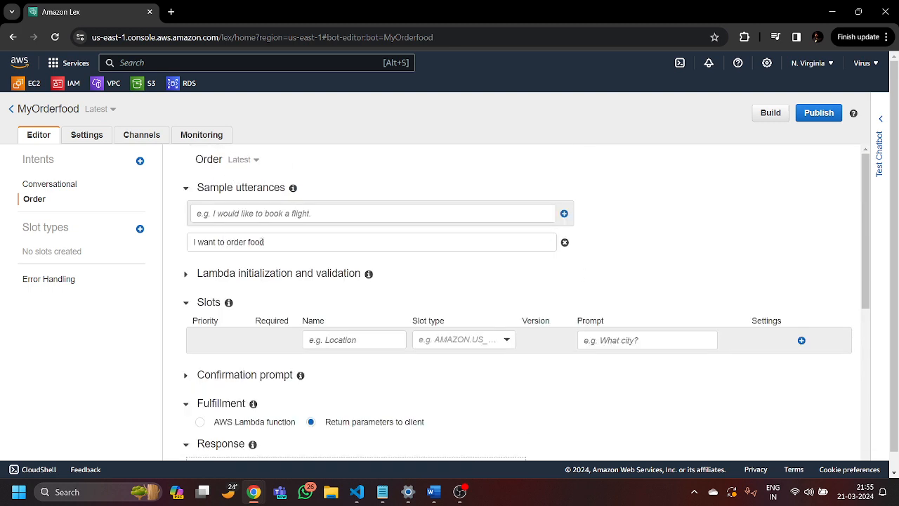
{"action": "scroll", "coordinate": [464, 288], "scroll_direction": "down", "scroll_amount": 5}
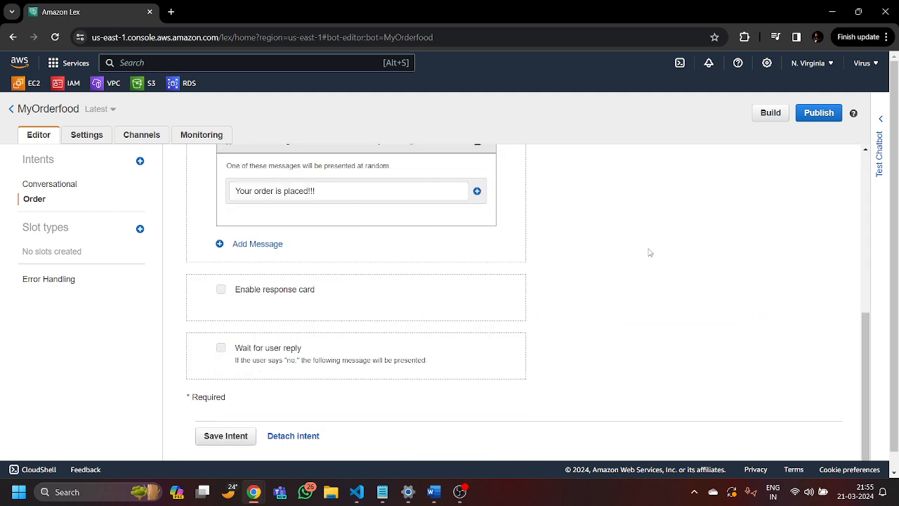
{"action": "scroll", "coordinate": [645, 254], "scroll_direction": "down", "scroll_amount": 1}
{"action": "left_click", "coordinate": [239, 424]}
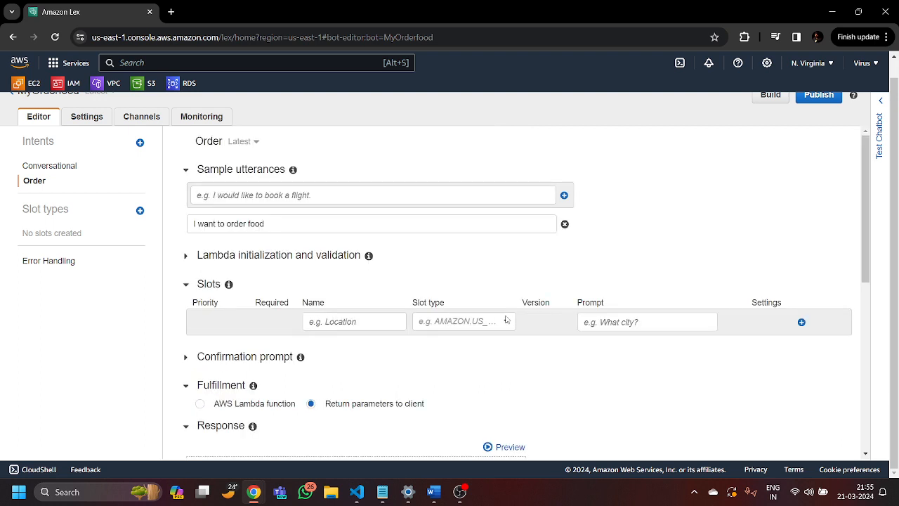
{"action": "scroll", "coordinate": [672, 201], "scroll_direction": "up", "scroll_amount": 1}
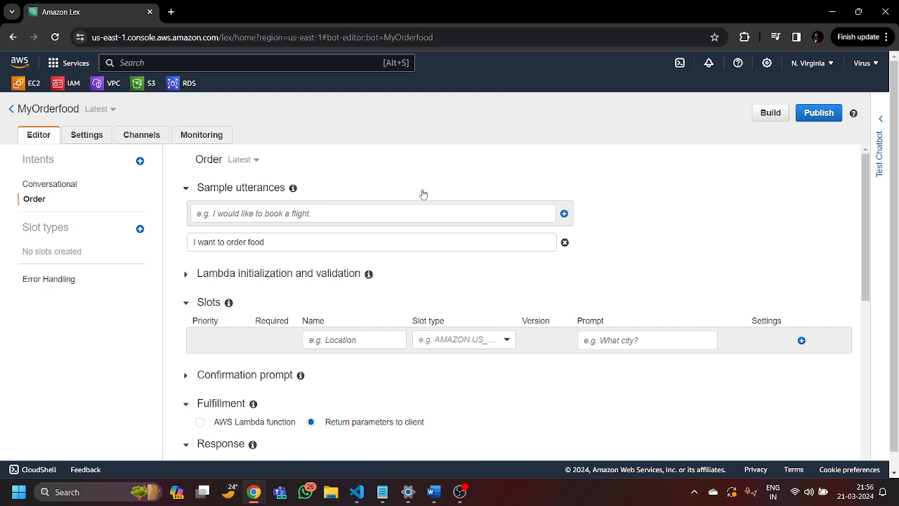
{"action": "scroll", "coordinate": [327, 438], "scroll_direction": "down", "scroll_amount": 10}
{"action": "left_click", "coordinate": [225, 441]}
- Open the Amazon Lex documentation in a separate browser tab and build the MyOrderfood bot
{"action": "left_click", "coordinate": [853, 115]}
{"action": "left_click", "coordinate": [84, 7]}
{"action": "left_click", "coordinate": [767, 116]}
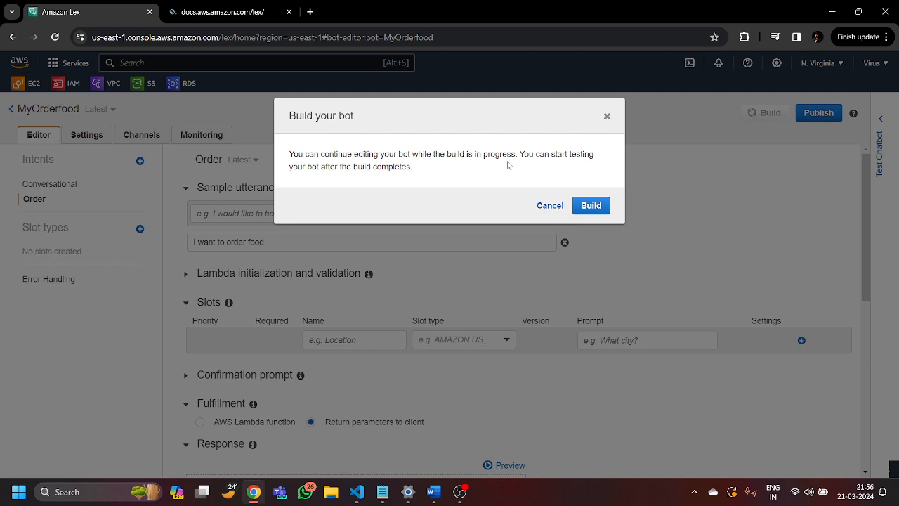
{"action": "left_click", "coordinate": [586, 206]}
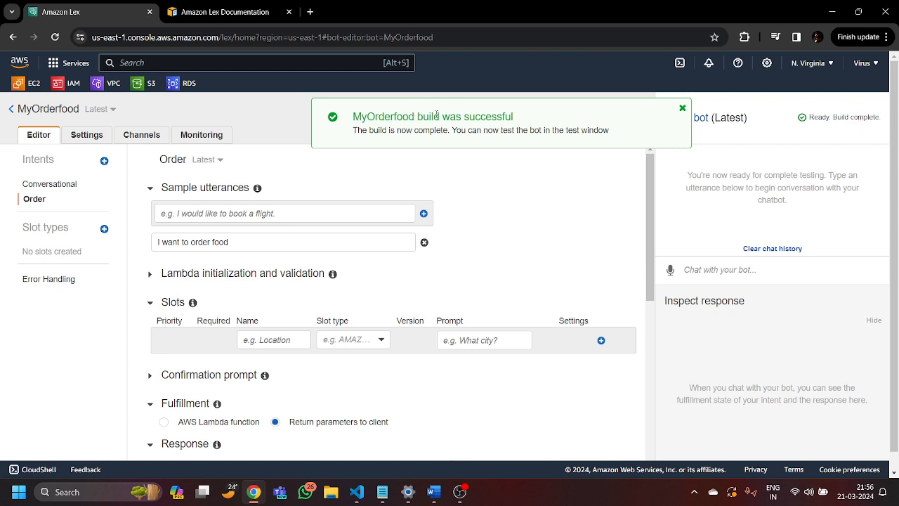
{"action": "left_click", "coordinate": [682, 109]}
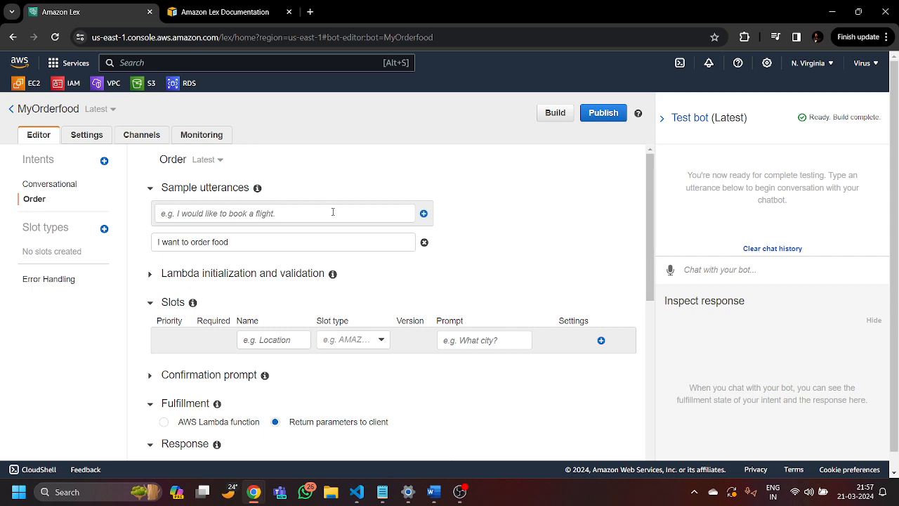
- Test the Conversational intent by sending the message "Hello" to the bot in the test chat
{"action": "scroll", "coordinate": [311, 253], "scroll_direction": "down", "scroll_amount": 3}
{"action": "scroll", "coordinate": [311, 254], "scroll_direction": "down", "scroll_amount": 2}
{"action": "scroll", "coordinate": [483, 203], "scroll_direction": "up", "scroll_amount": 5}
{"action": "left_click", "coordinate": [714, 270]}
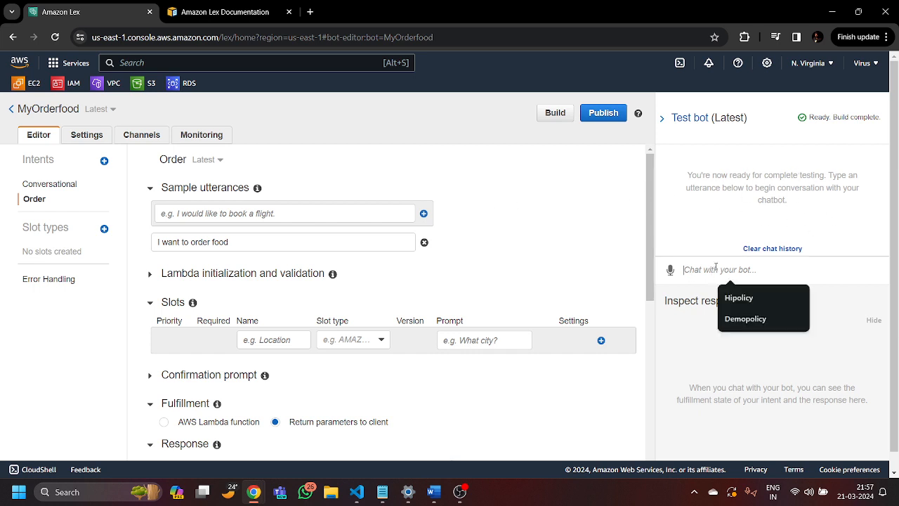
{"action": "type", "text": "Hello"}
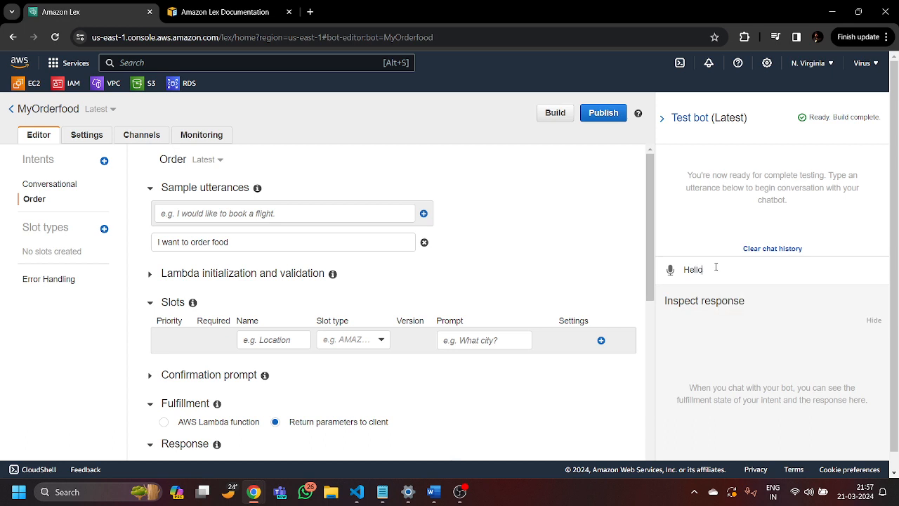
{"action": "key", "text": "Return"}
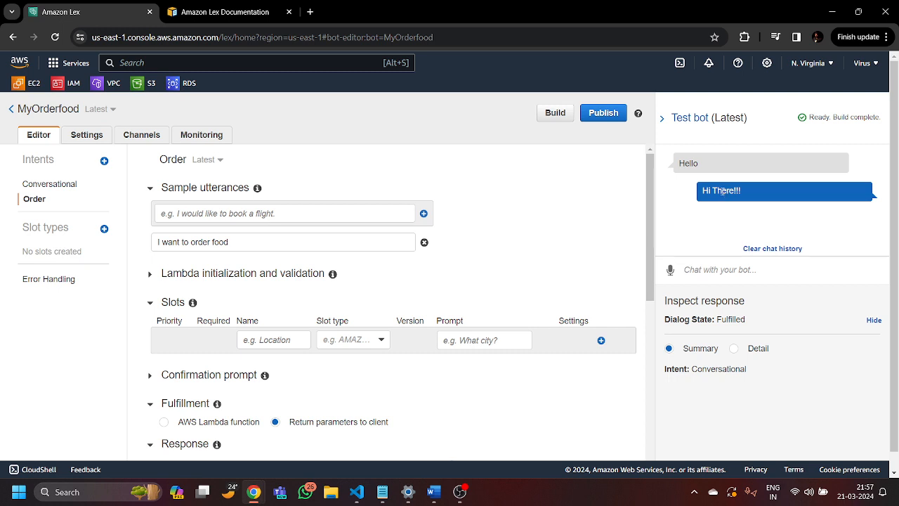
- Test the Order intent by sending the chat message "I wnat to order food"
{"action": "left_click", "coordinate": [714, 267]}
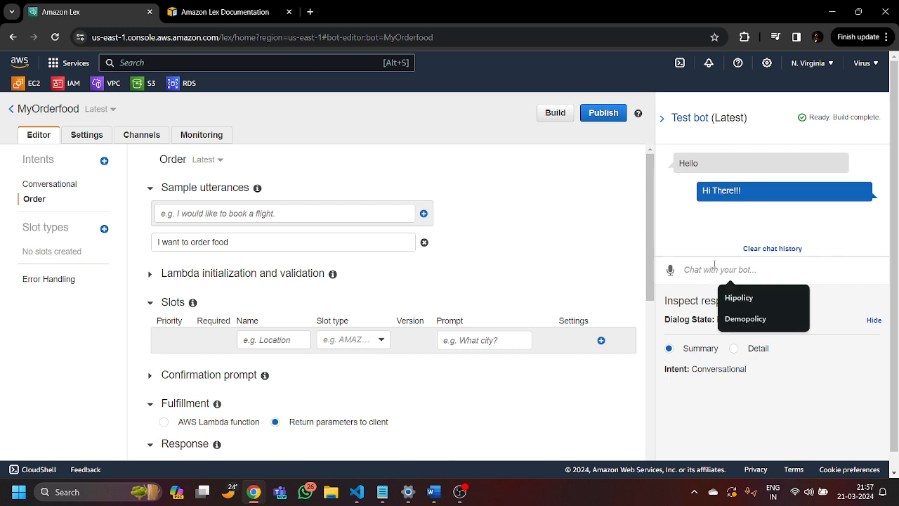
{"action": "type", "text": "I wnat to order food"}
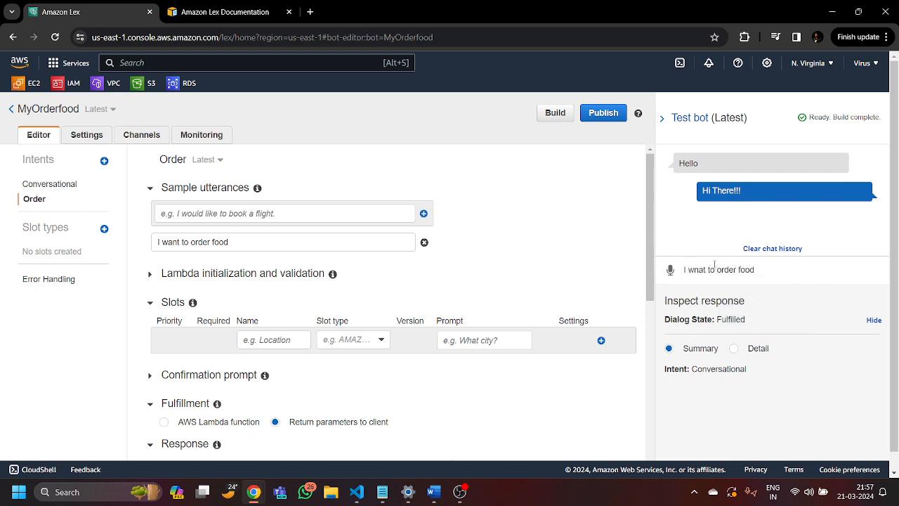
{"action": "key", "text": "Return"}
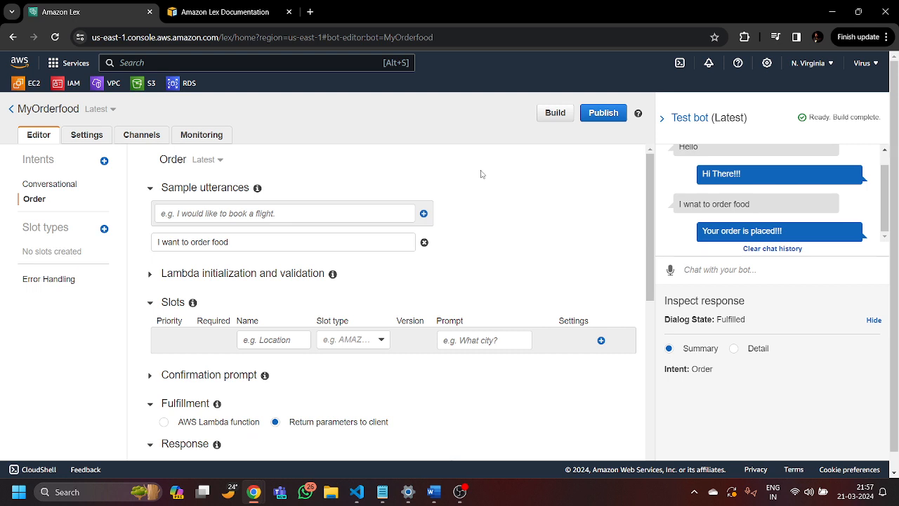
- Examine the bot's available channel integrations and the Facebook channel form
{"action": "left_click", "coordinate": [156, 136]}
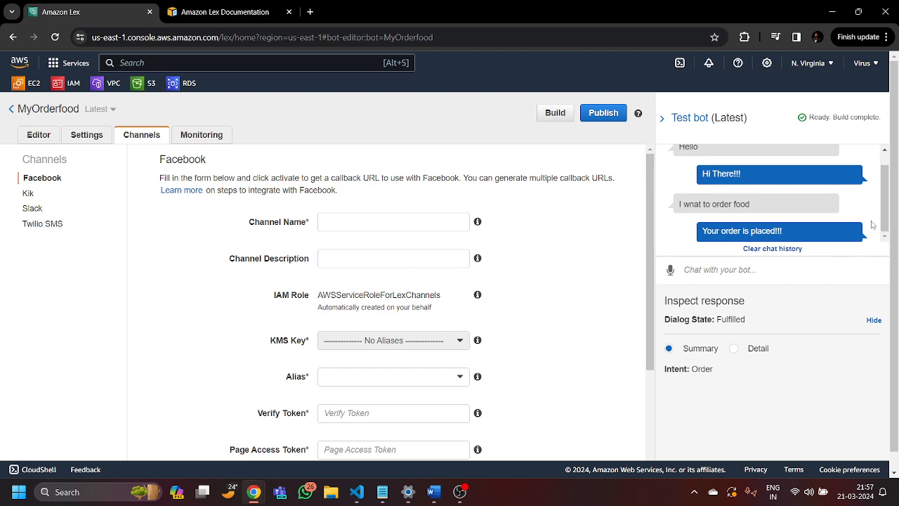
{"action": "scroll", "coordinate": [834, 215], "scroll_direction": "up", "scroll_amount": 1}
{"action": "scroll", "coordinate": [800, 181], "scroll_direction": "down", "scroll_amount": 1}
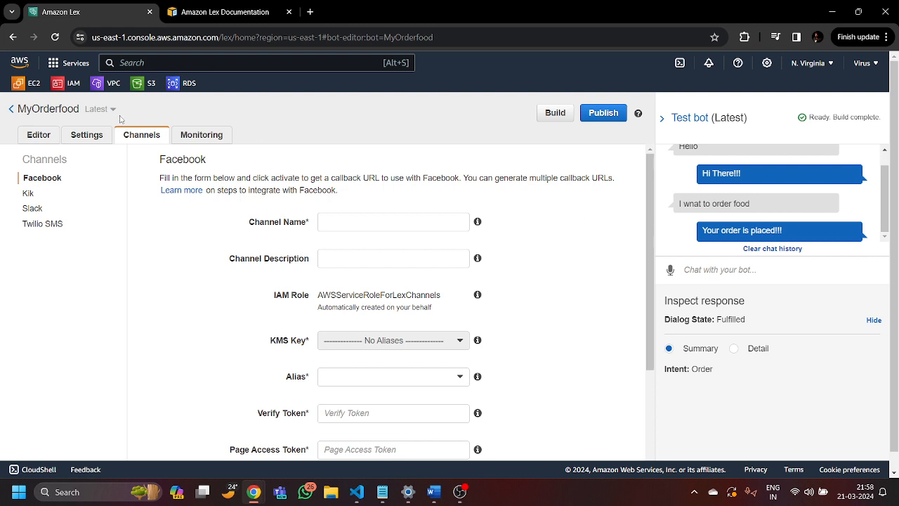
- Return to the list of bots and delete the MyOrderfood bot
{"action": "left_click", "coordinate": [11, 111]}
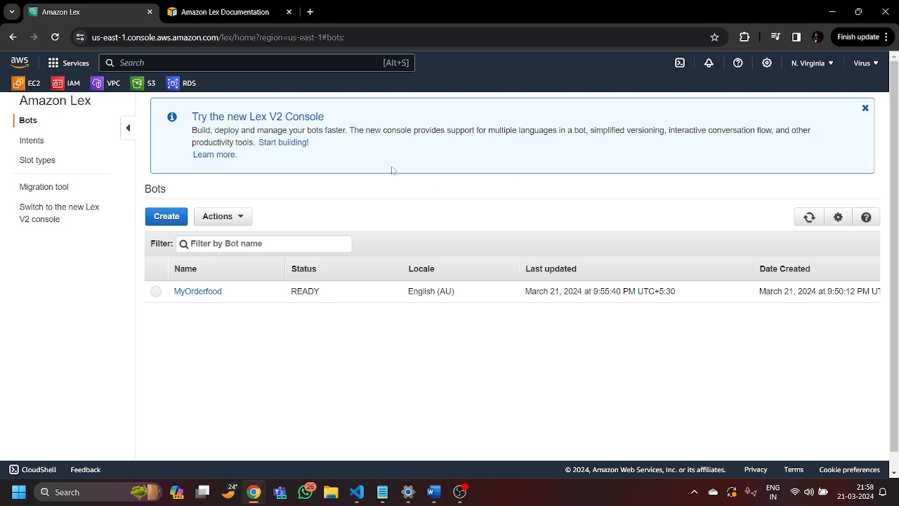
{"action": "left_click", "coordinate": [156, 291]}
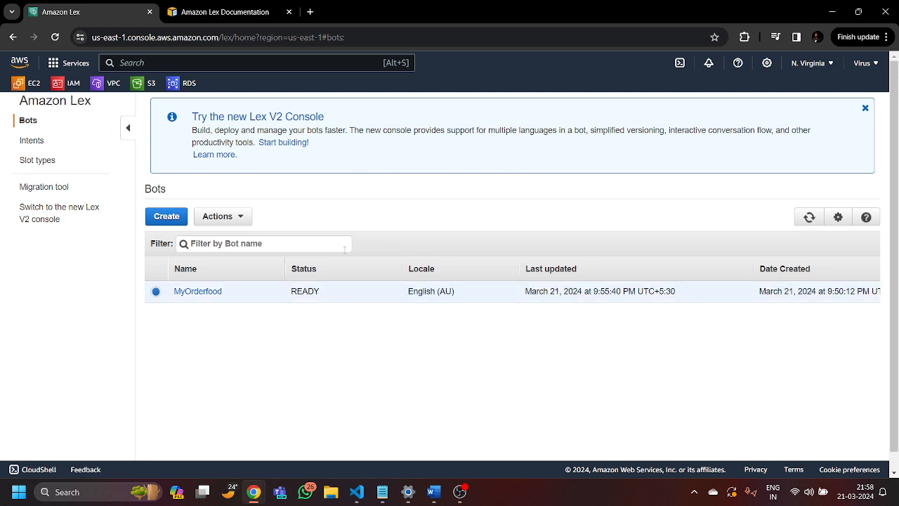
{"action": "left_click", "coordinate": [227, 217]}
{"action": "left_click", "coordinate": [228, 276]}
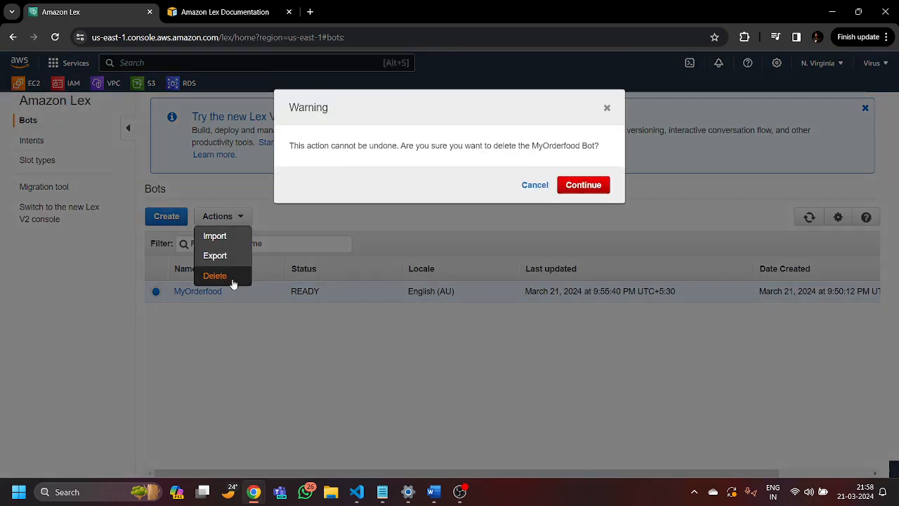
{"action": "left_click", "coordinate": [583, 193]}
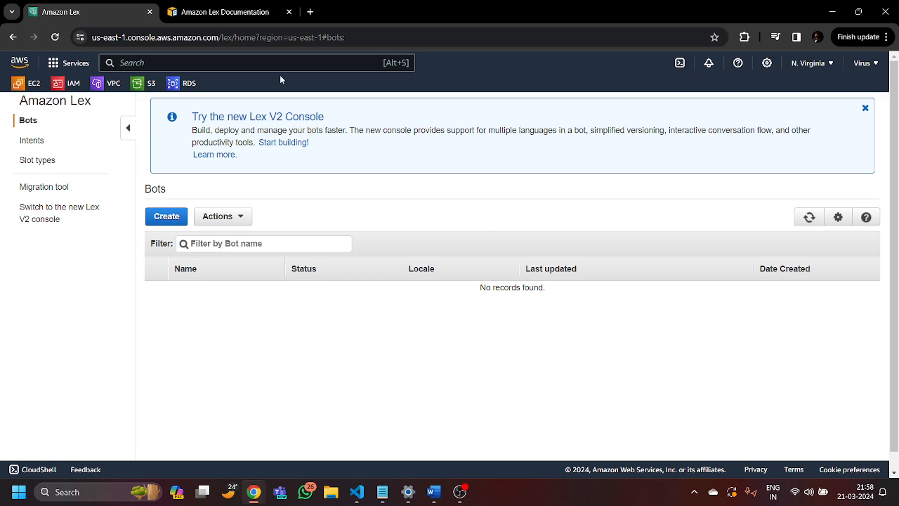
- Look over the Amazon Lex documentation page with its V1 and V2 developer guides, returning to the console
{"action": "left_click", "coordinate": [240, 13]}
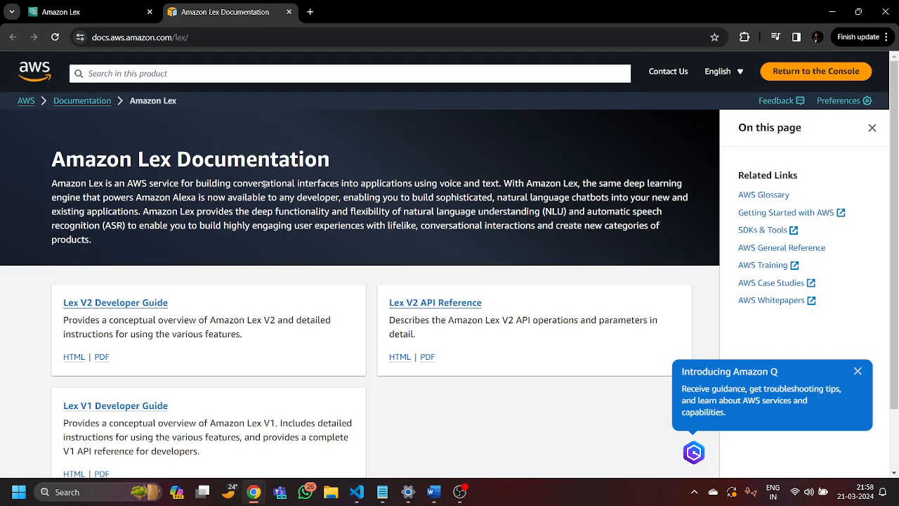
{"action": "left_click", "coordinate": [107, 16]}
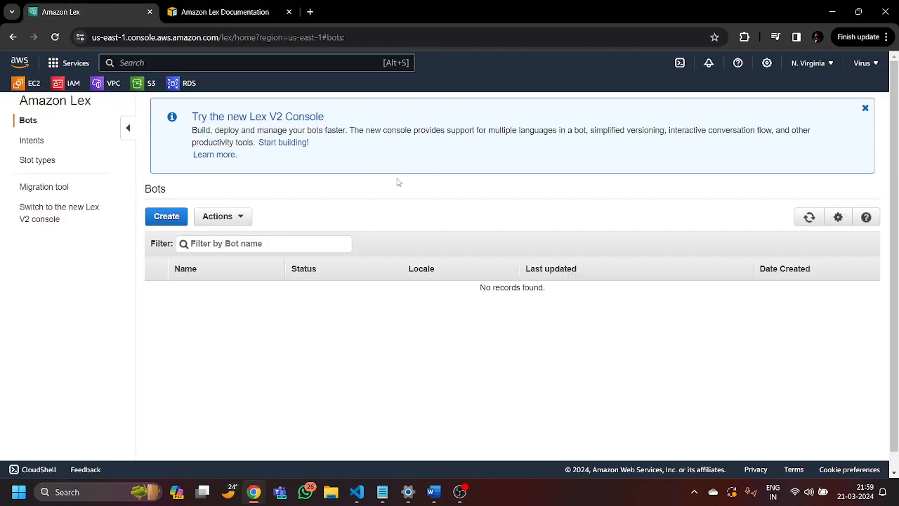
{"action": "left_click", "coordinate": [225, 12]}
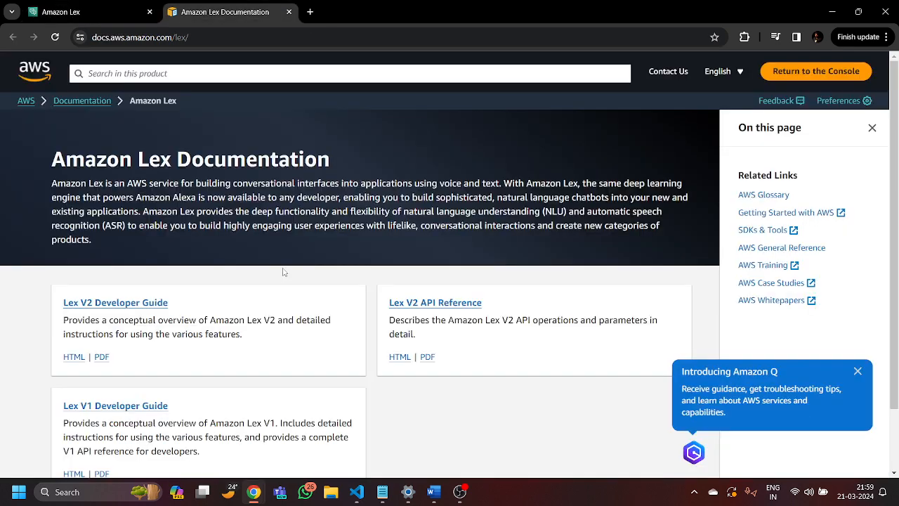
{"action": "left_click", "coordinate": [109, 14]}
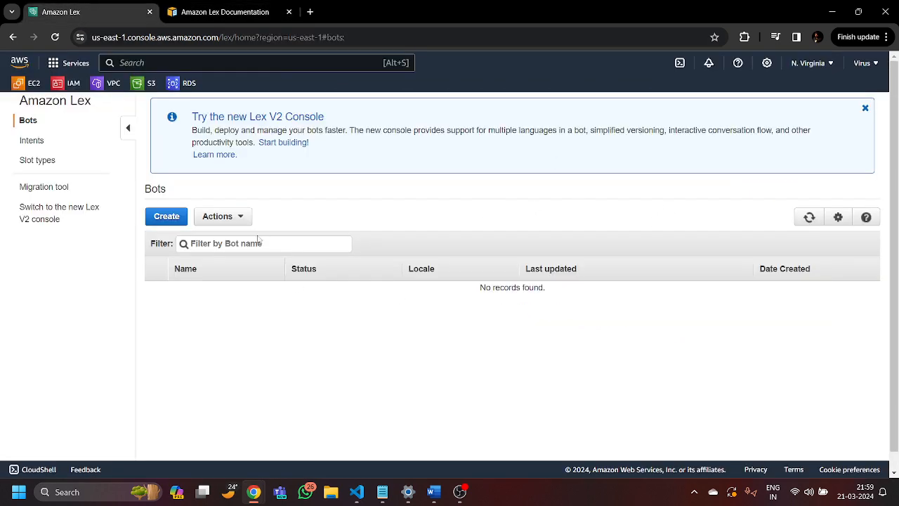
- Switch from the bots page to the new Lex V2 console to start building there
{"action": "left_click_drag", "start_coordinate": [25, 102], "coordinate": [98, 105]}
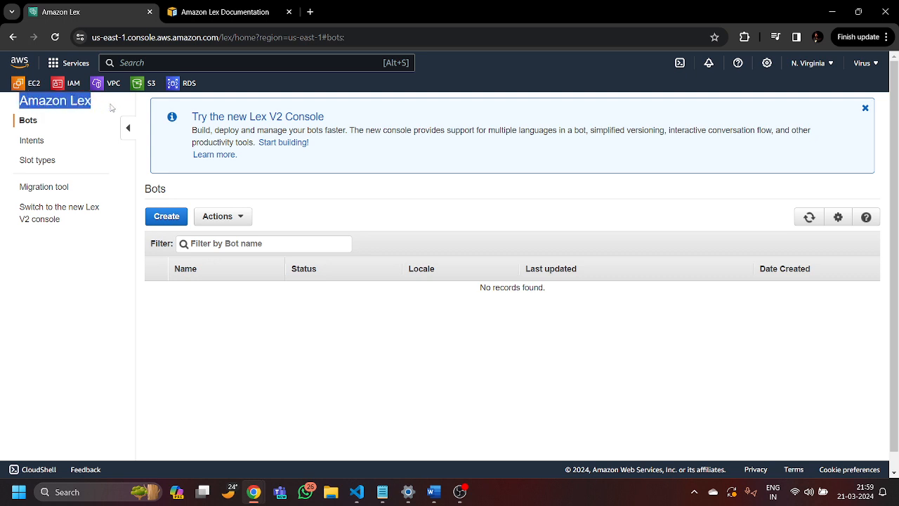
{"action": "left_click", "coordinate": [254, 118]}
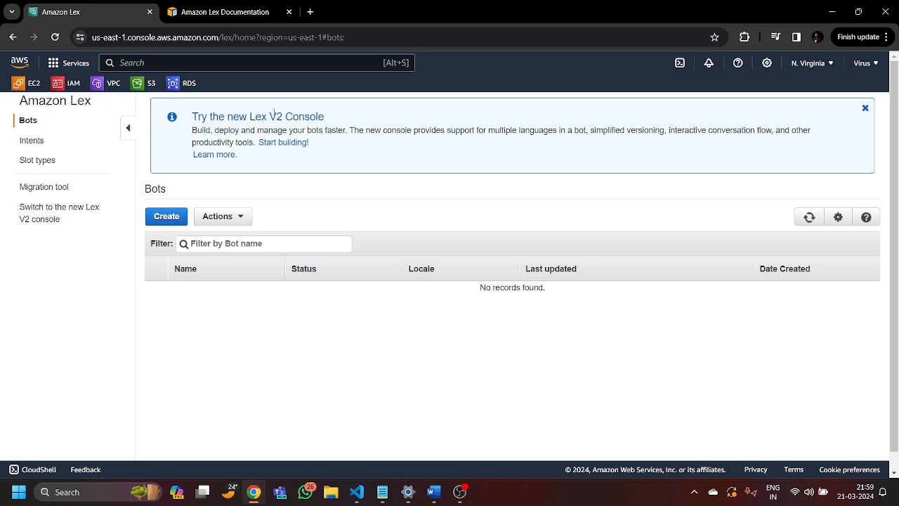
{"action": "left_click", "coordinate": [282, 143]}
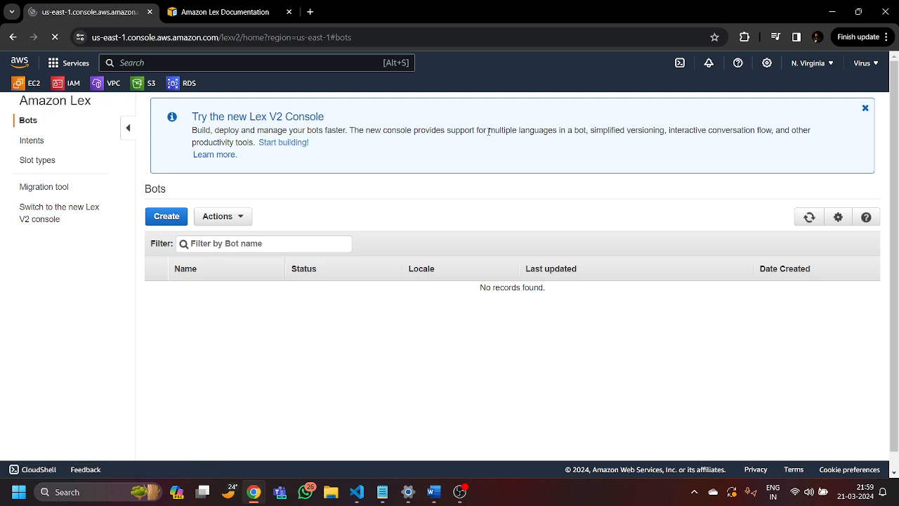